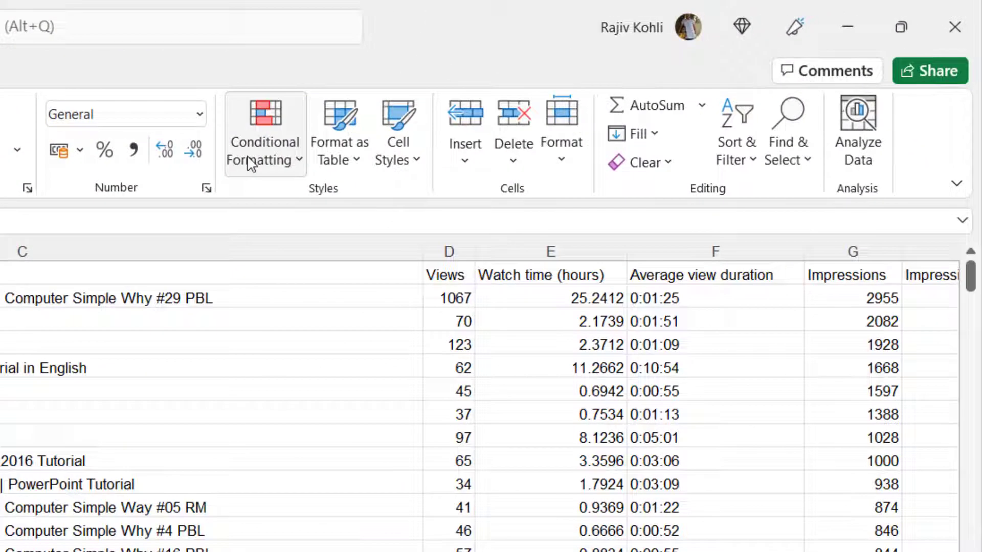
Step: Browse the Source title column down to its last entry and back to the top of the sheet
{"action": "left_click", "coordinate": [250, 164]}
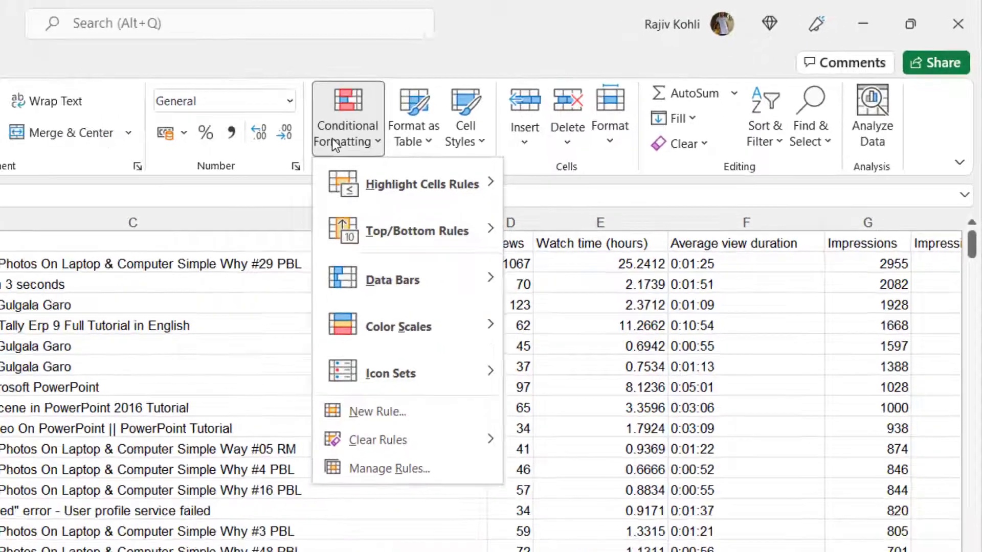
{"action": "left_click", "coordinate": [247, 154]}
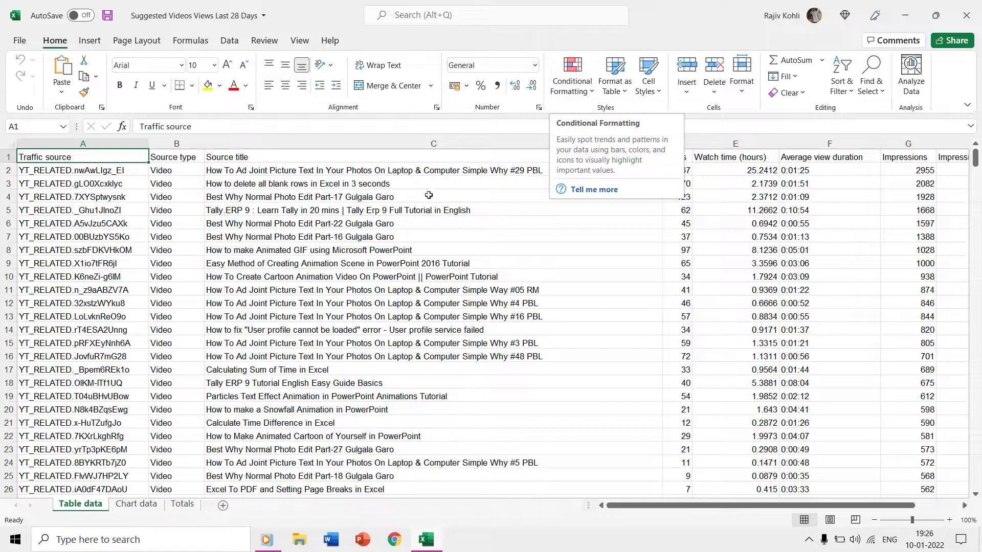
{"action": "left_click", "coordinate": [244, 159]}
{"action": "key", "text": "End"}
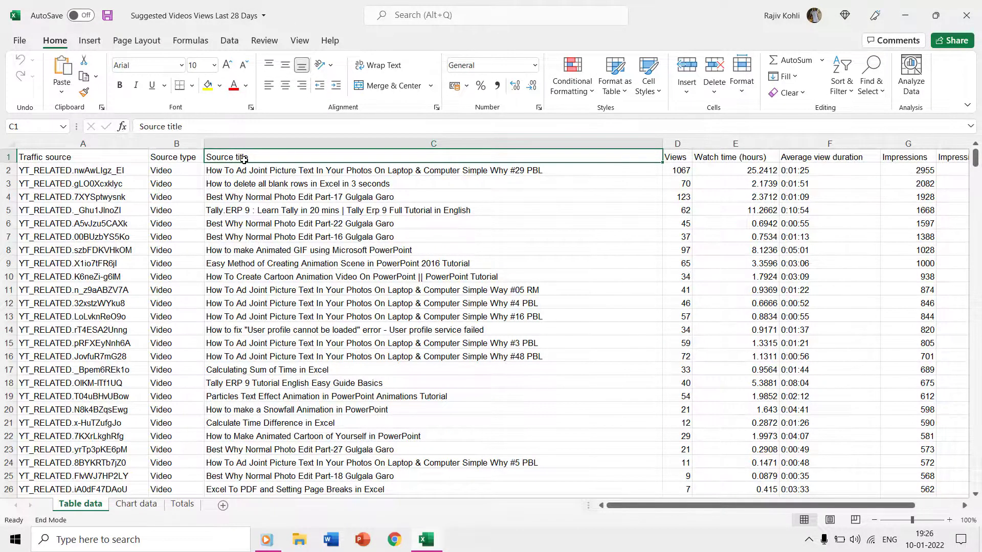
{"action": "key", "text": "Down"}
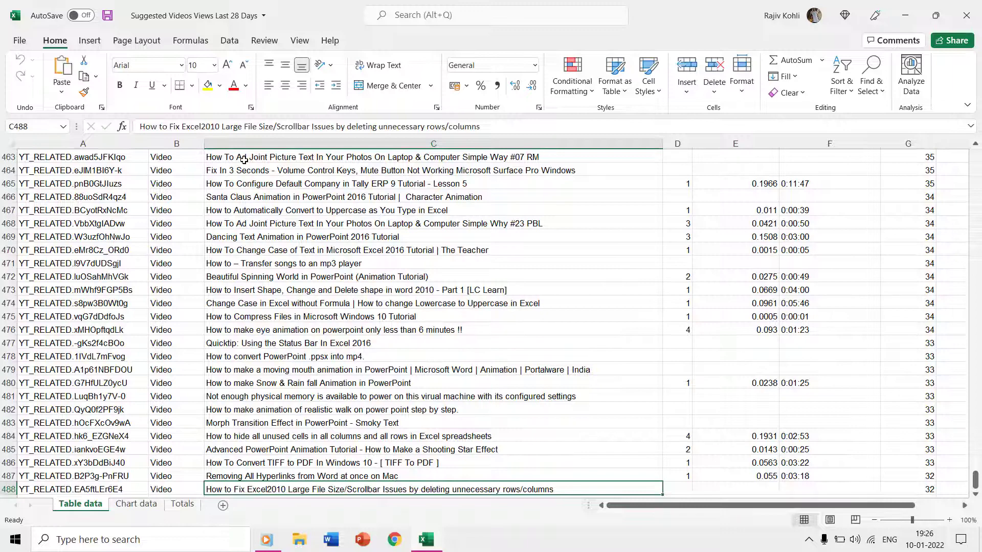
{"action": "key", "text": "ctrl+Home"}
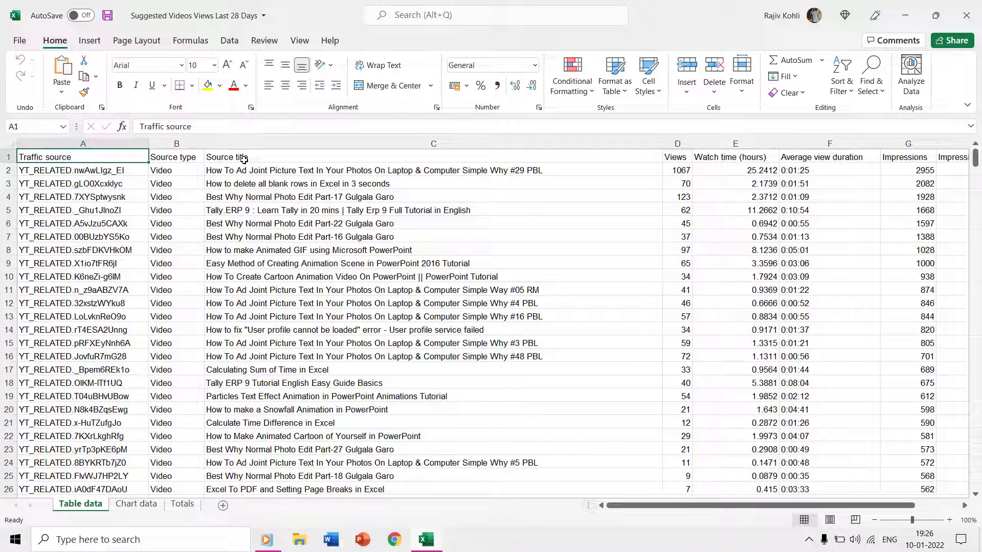
Step: Inspect the 'How To Ad Joint Picture' title in C2 and similar titles in C12–C16, then select column C
{"action": "left_click", "coordinate": [244, 160]}
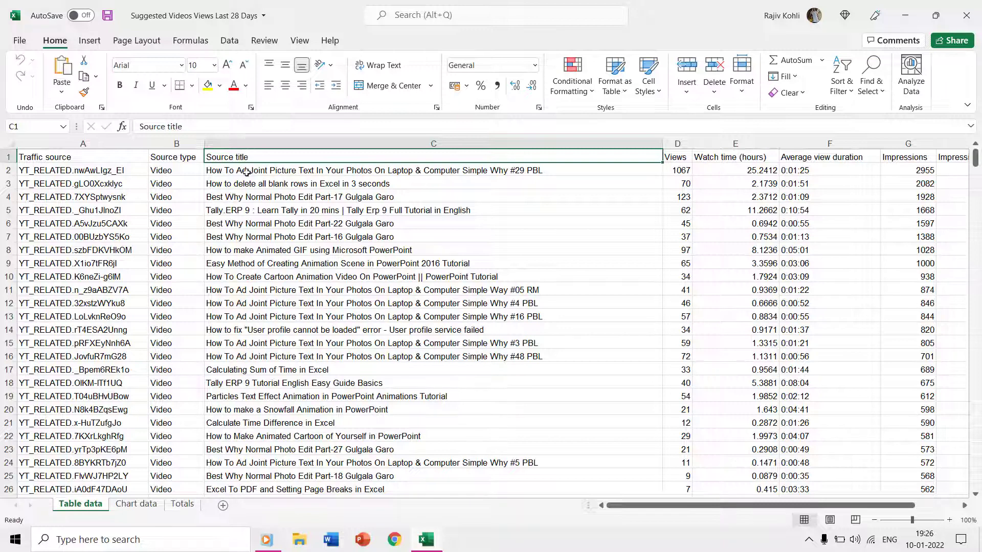
{"action": "left_click", "coordinate": [246, 172]}
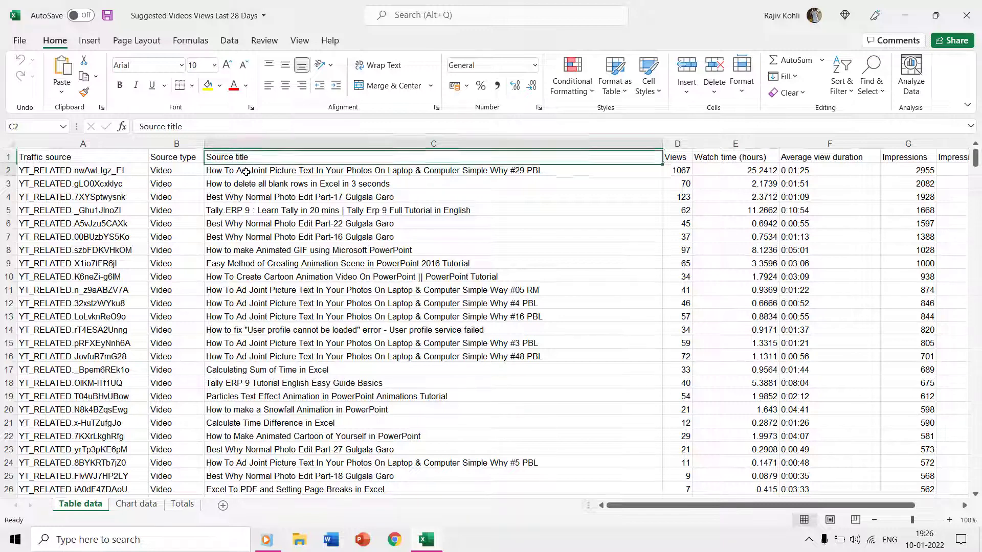
{"action": "double_click", "coordinate": [210, 170]}
{"action": "left_click_drag", "start_coordinate": [207, 170], "coordinate": [298, 173]}
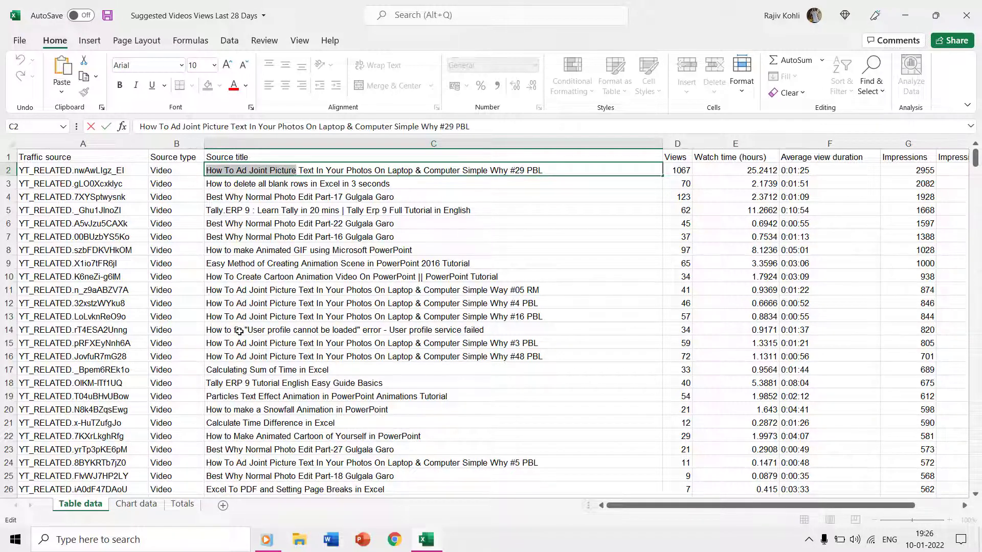
{"action": "left_click", "coordinate": [241, 290]}
{"action": "left_click", "coordinate": [242, 304]}
{"action": "left_click", "coordinate": [242, 317]}
{"action": "left_click", "coordinate": [242, 330]}
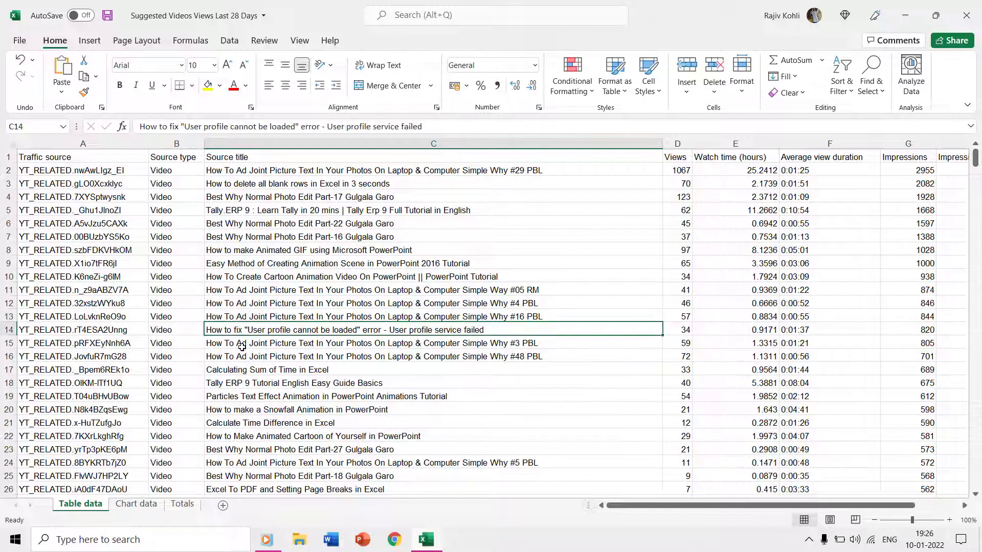
{"action": "left_click", "coordinate": [242, 343]}
{"action": "left_click", "coordinate": [245, 356]}
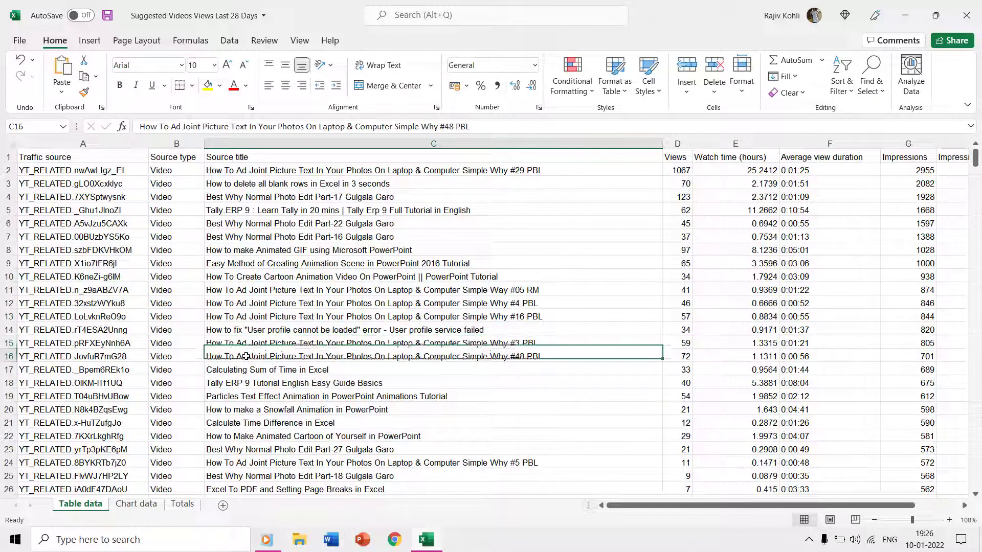
{"action": "left_click", "coordinate": [270, 140]}
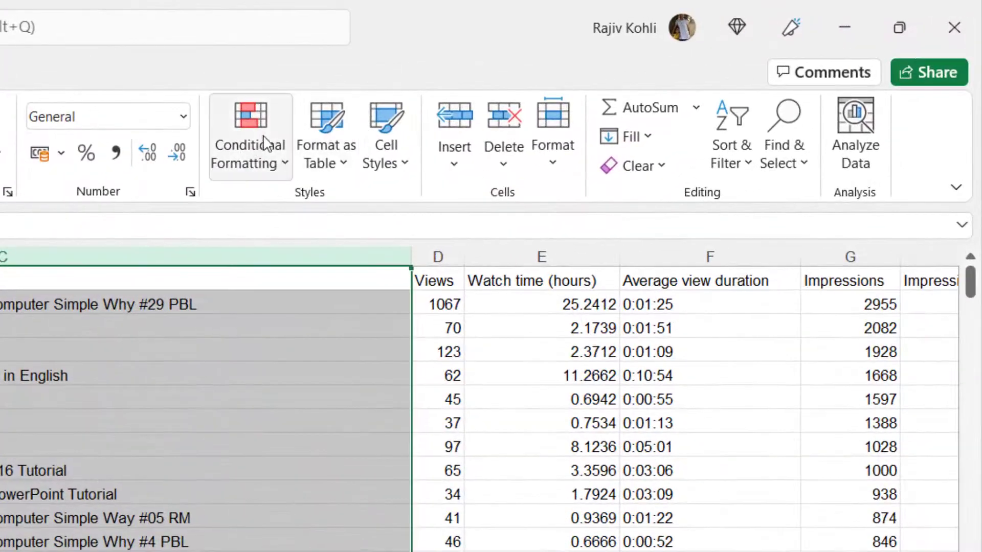
Step: Show the Highlight Cells Rules choices under Home > Conditional Formatting for column C
{"action": "left_click", "coordinate": [306, 134]}
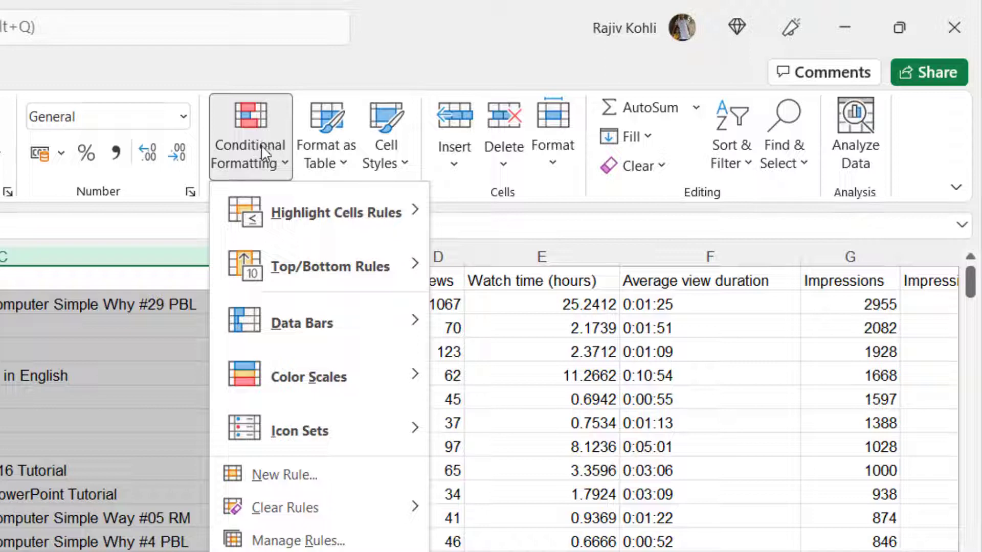
{"action": "mouse_move", "coordinate": [262, 213]}
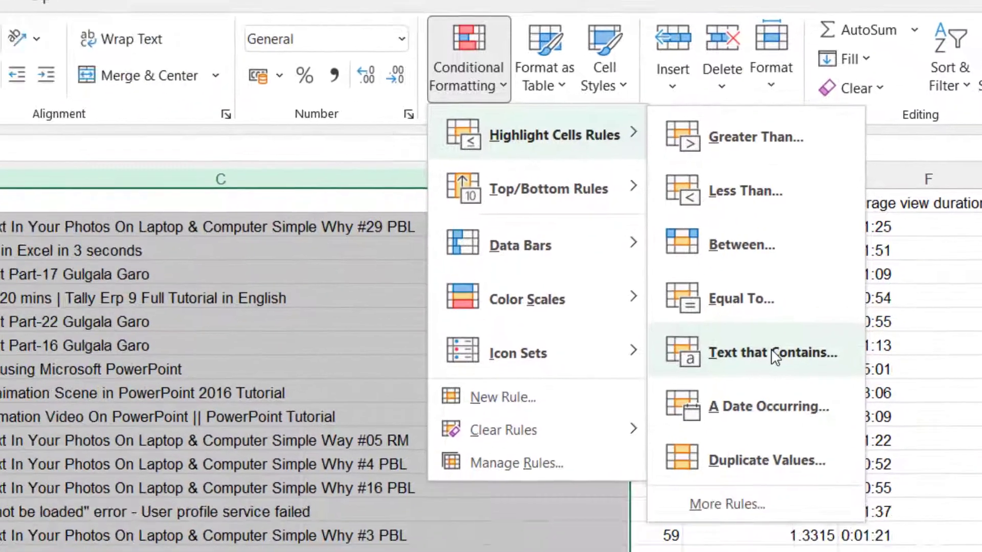
Step: Set a Text That Contains rule for 'How To Ad Joint Picture' using Light Red Fill with Dark Red Text
{"action": "left_click", "coordinate": [556, 431]}
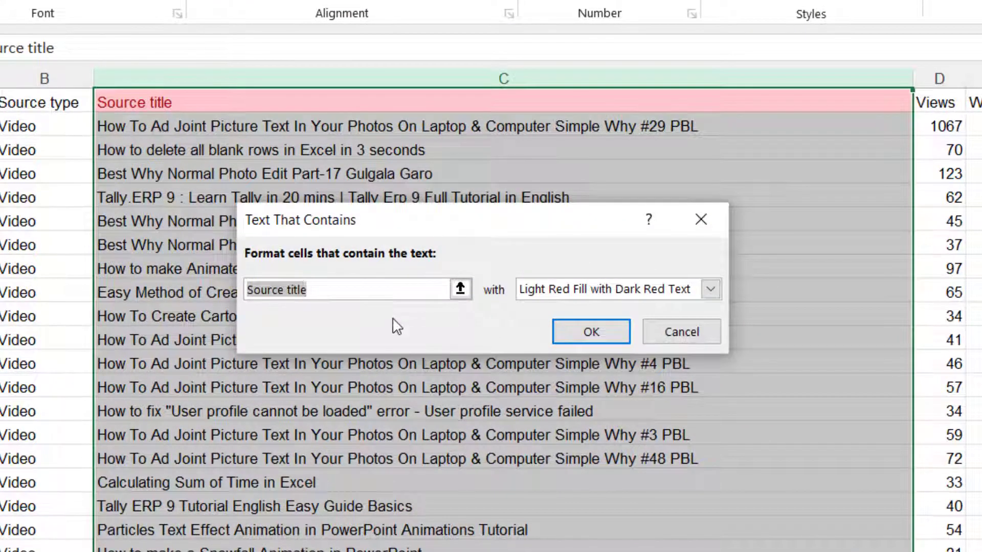
{"action": "key", "text": "ctrl+a"}
{"action": "type", "text": "Ho"}
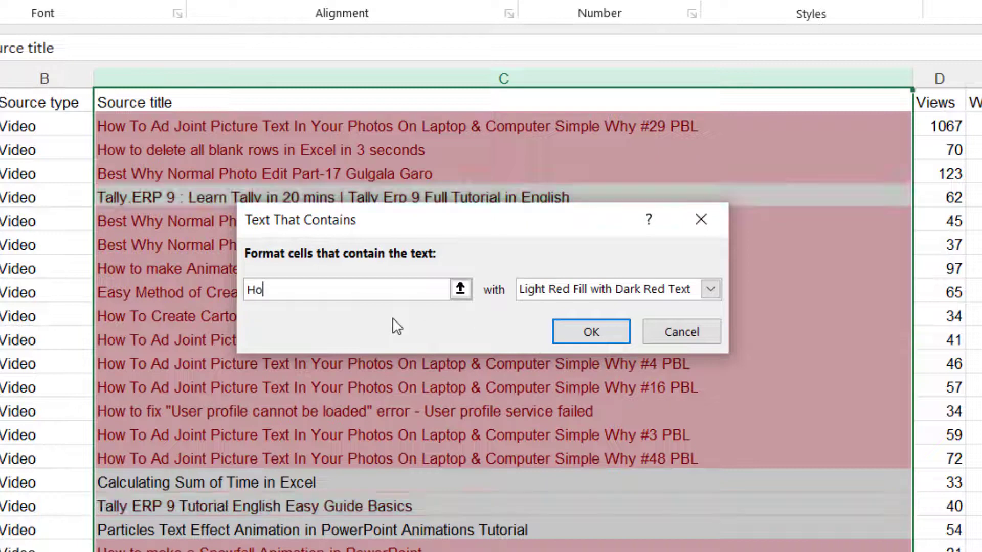
{"action": "type", "text": "w To Ad"}
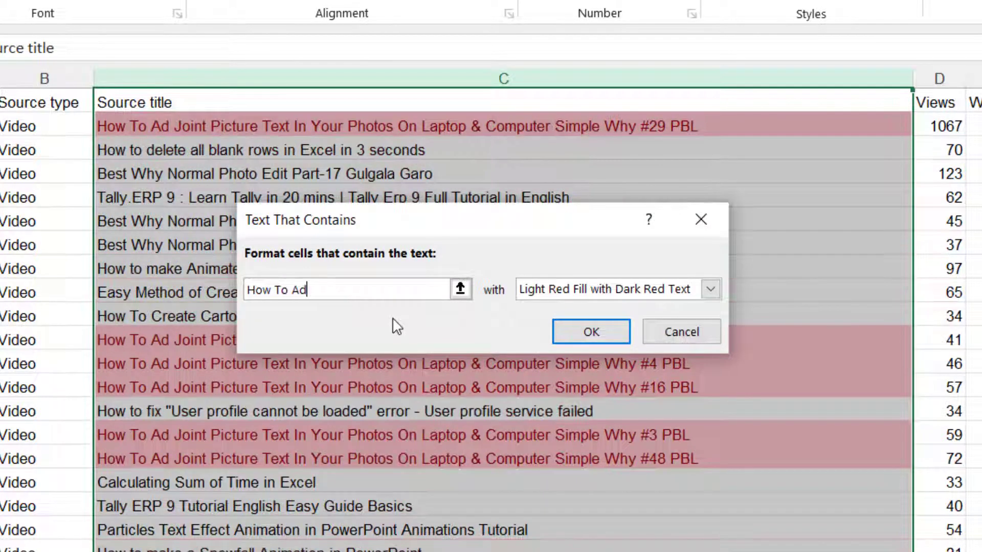
{"action": "type", "text": " Joint Picture"}
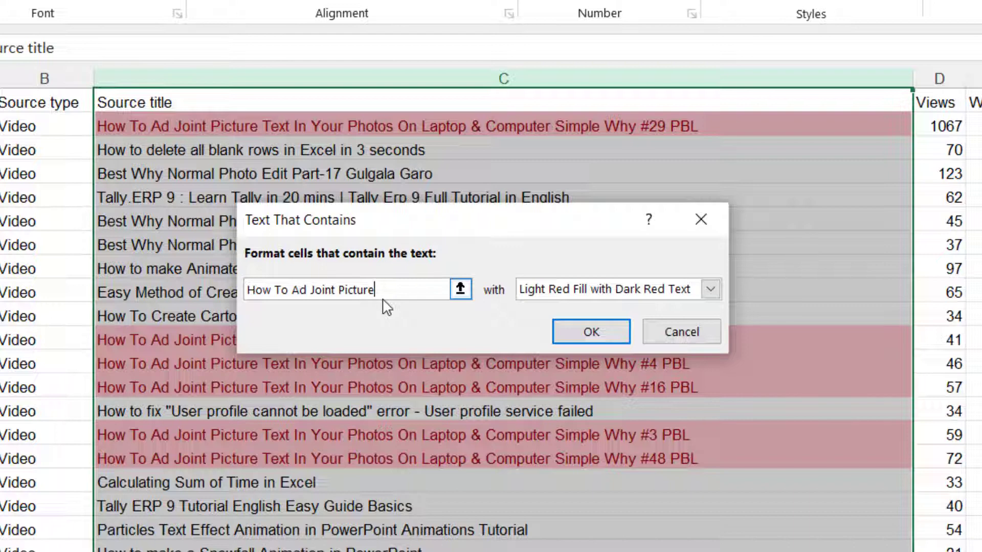
{"action": "left_click", "coordinate": [573, 292]}
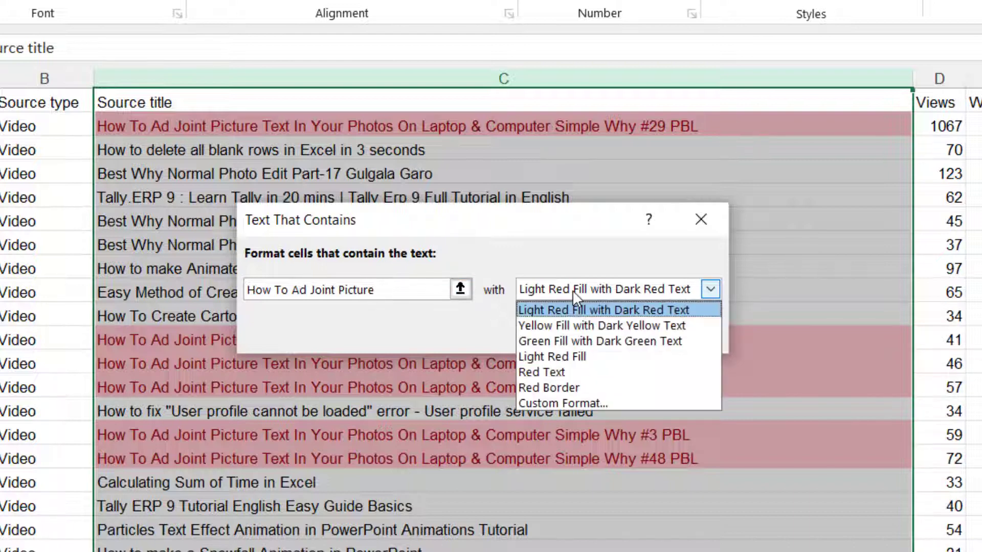
{"action": "left_click", "coordinate": [592, 310]}
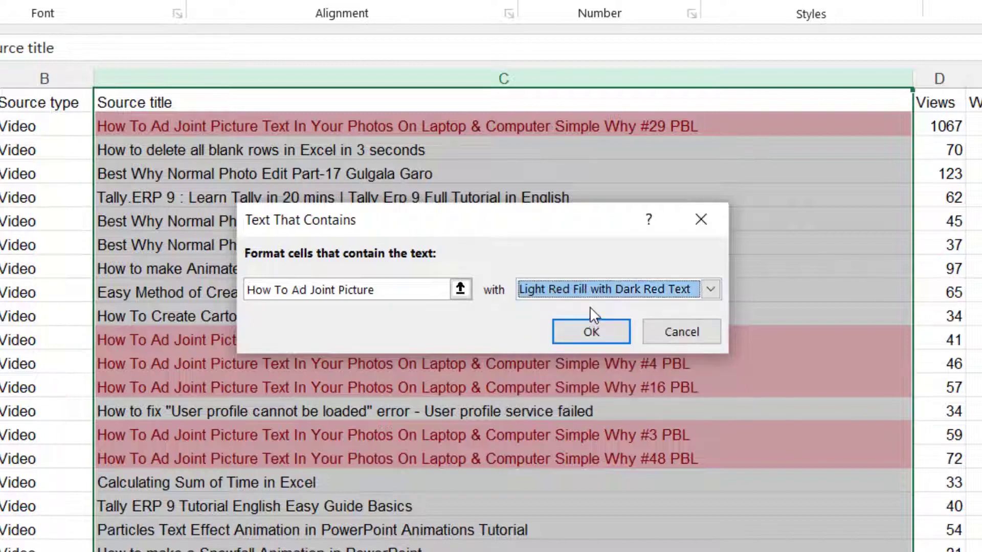
{"action": "left_click_drag", "start_coordinate": [522, 230], "coordinate": [981, 192]}
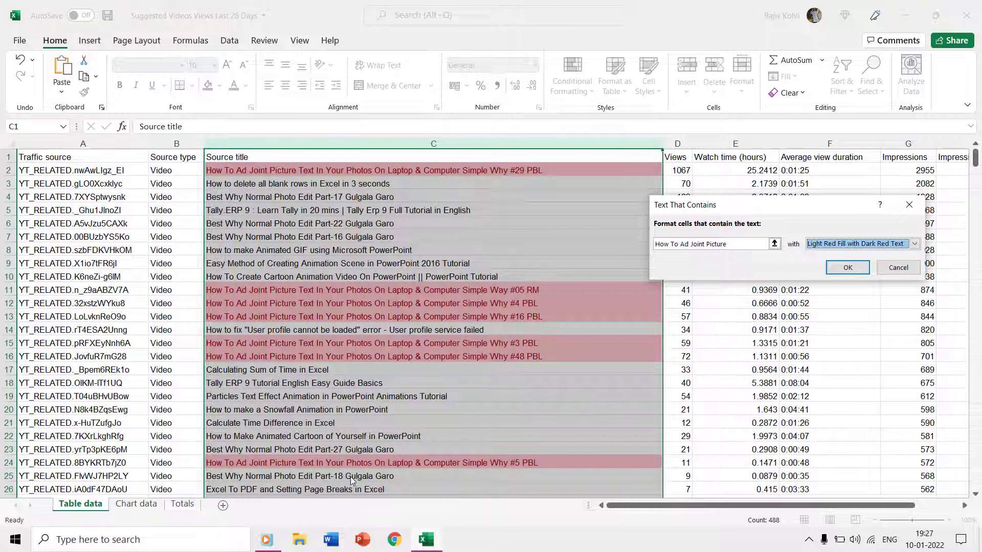
{"action": "left_click_drag", "start_coordinate": [710, 206], "coordinate": [424, 204]}
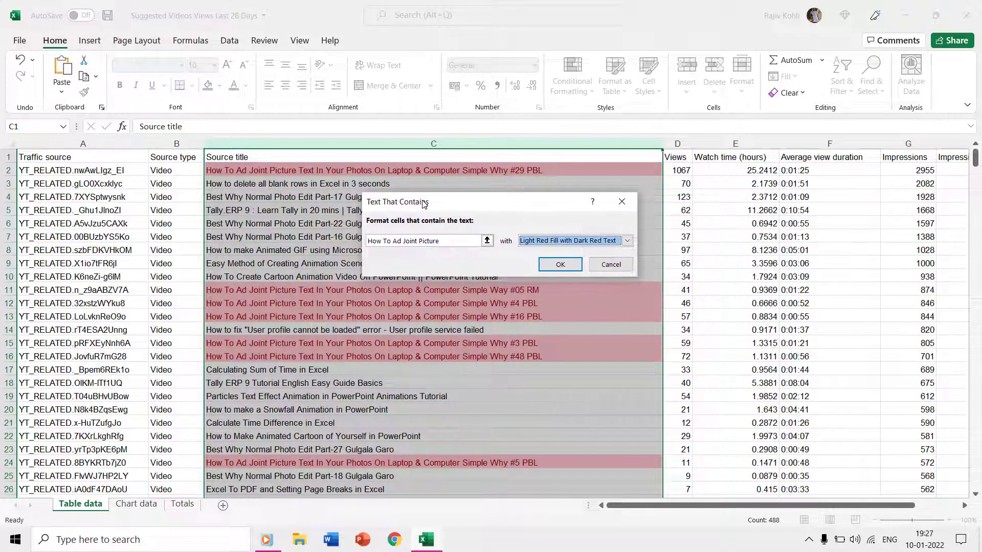
{"action": "left_click", "coordinate": [559, 264]}
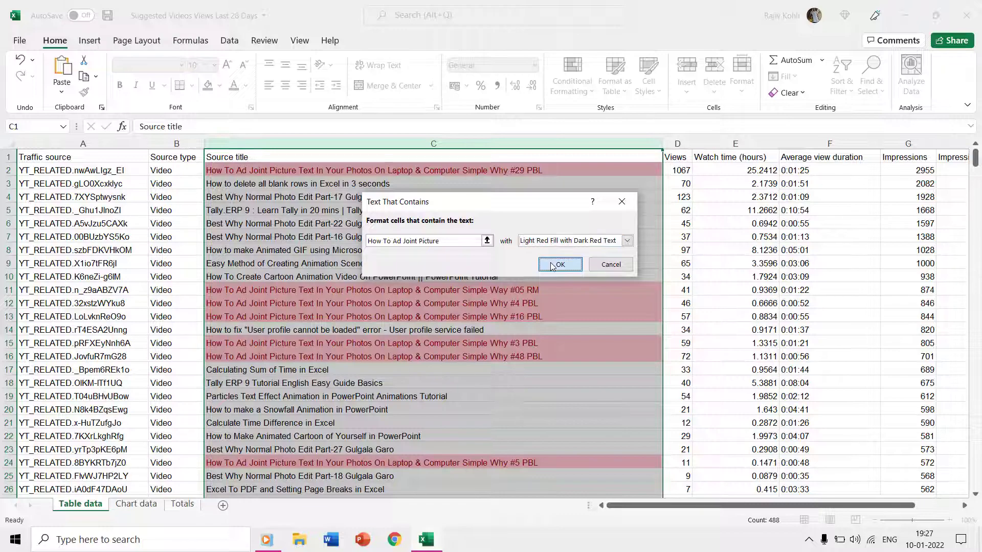
{"action": "scroll", "coordinate": [360, 378], "scroll_direction": "down", "scroll_amount": 4}
{"action": "scroll", "coordinate": [360, 378], "scroll_direction": "down", "scroll_amount": 20}
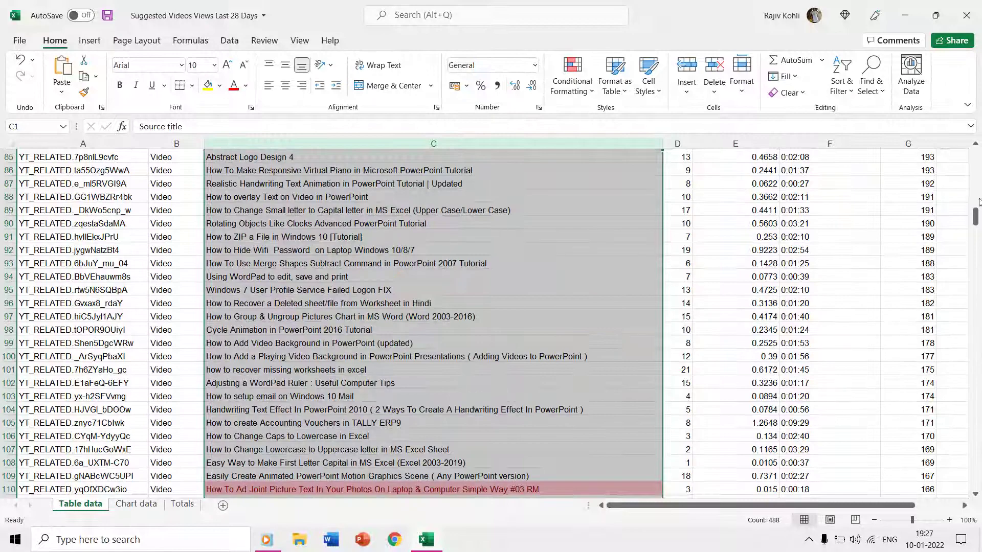
{"action": "left_click_drag", "start_coordinate": [975, 216], "coordinate": [976, 155]}
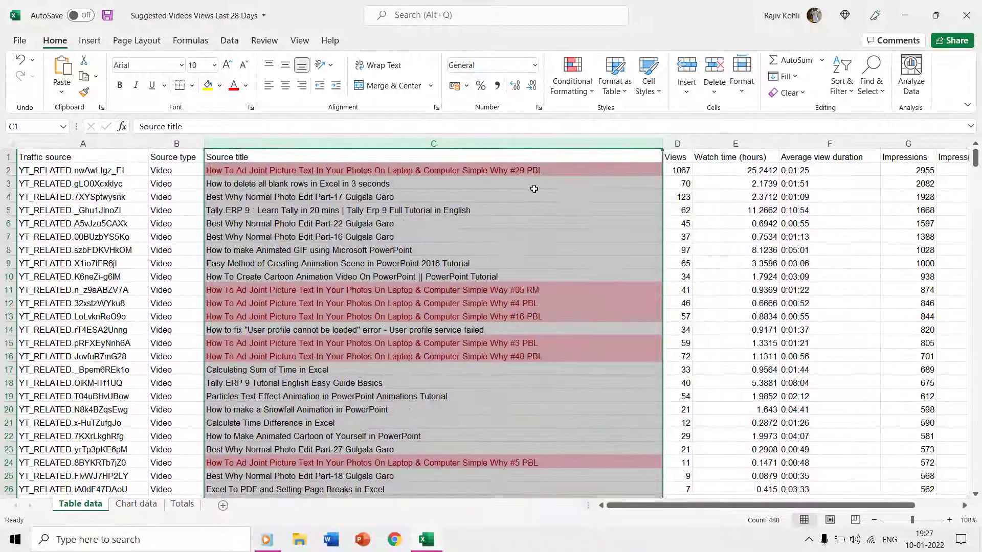
{"action": "left_click", "coordinate": [470, 187]}
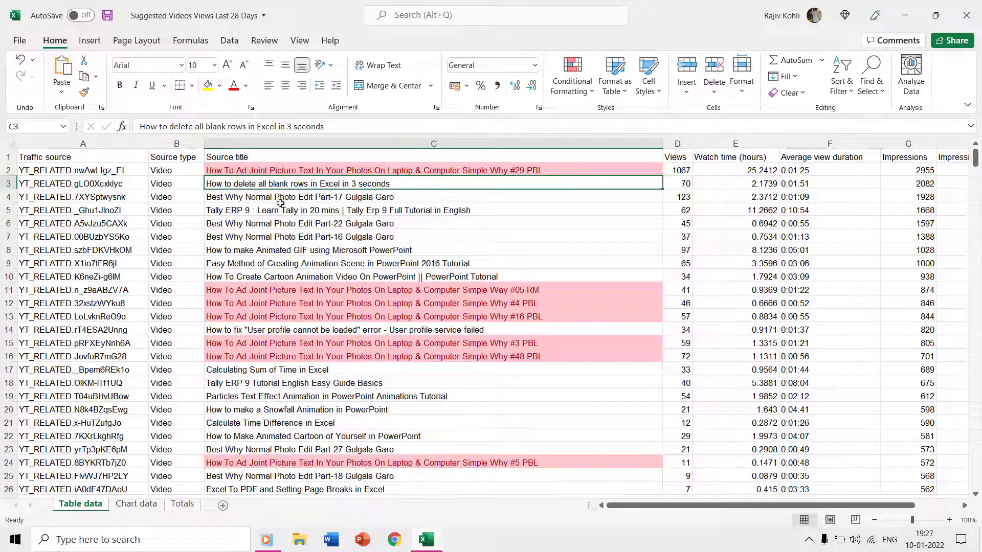
{"action": "left_click", "coordinate": [212, 199]}
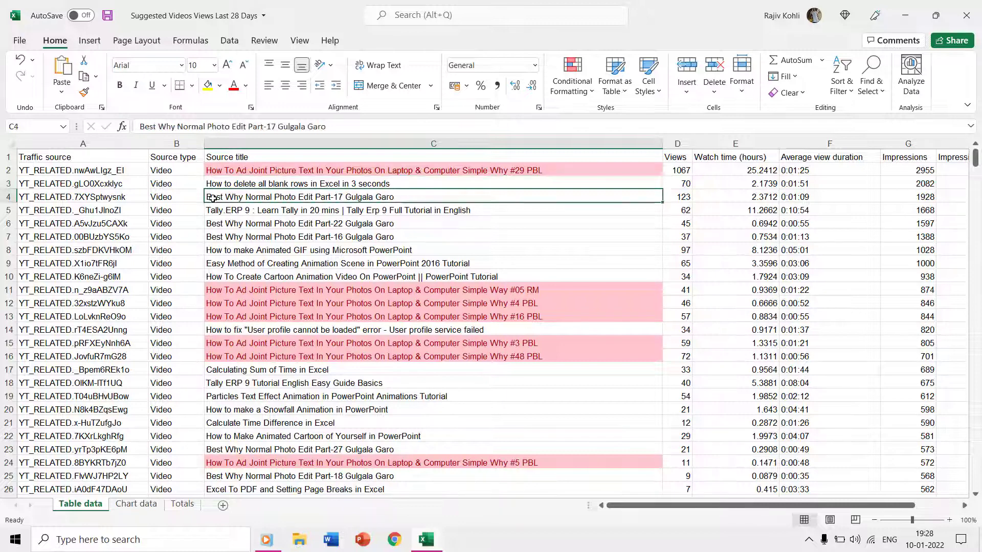
{"action": "double_click", "coordinate": [213, 197]}
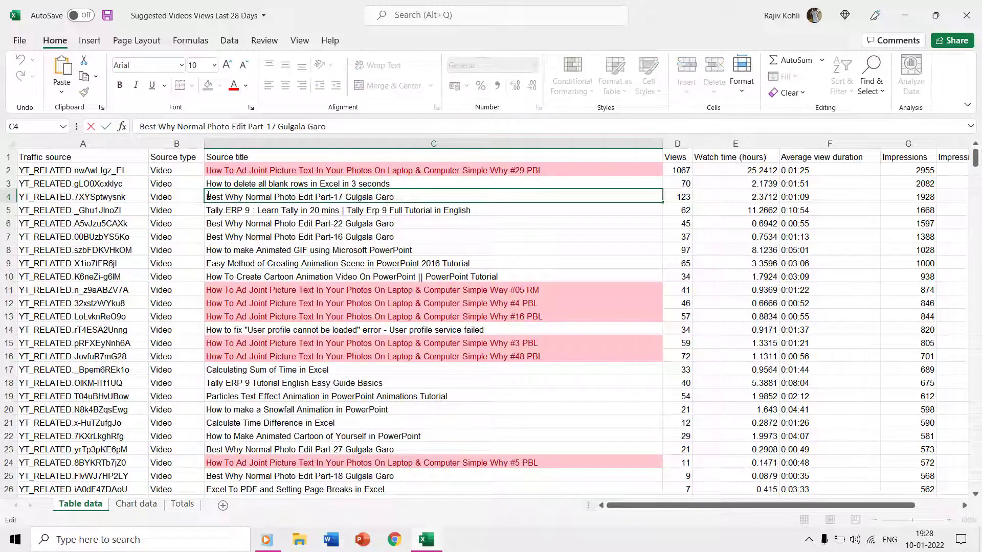
{"action": "left_click_drag", "start_coordinate": [206, 197], "coordinate": [297, 197]}
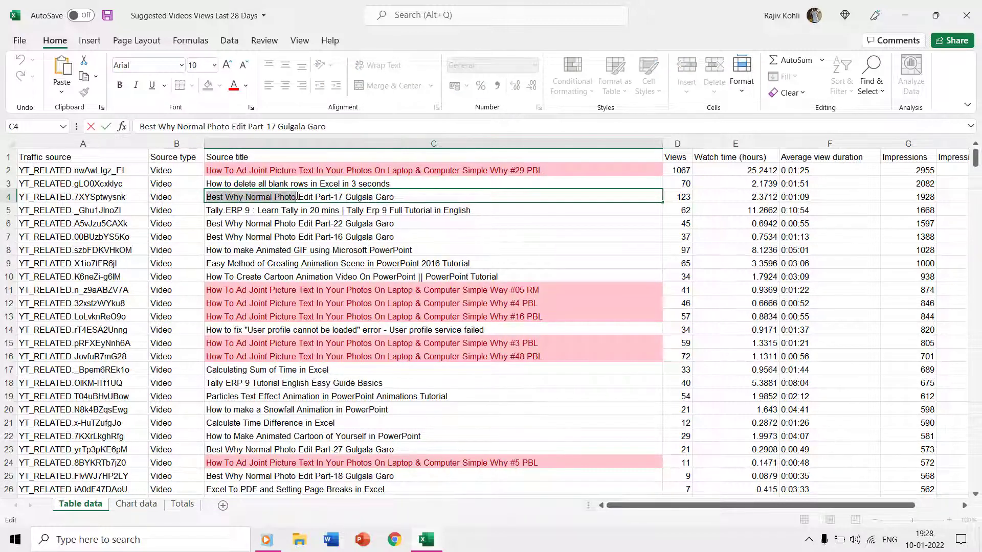
{"action": "left_click", "coordinate": [228, 227]}
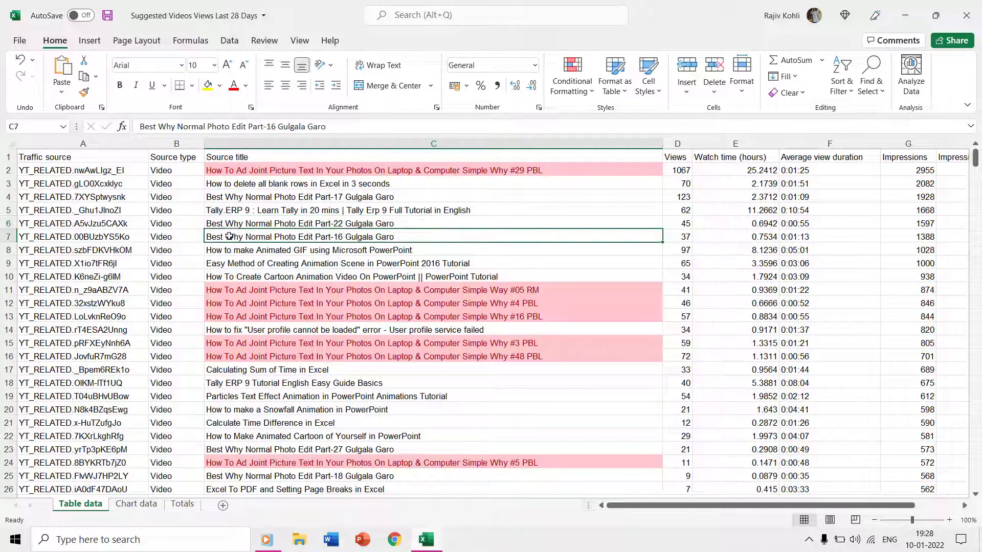
Step: Add a Text That Contains rule on column C for 'Best Why Normal Photo' with Green Fill with Dark Green Text
{"action": "left_click", "coordinate": [268, 144]}
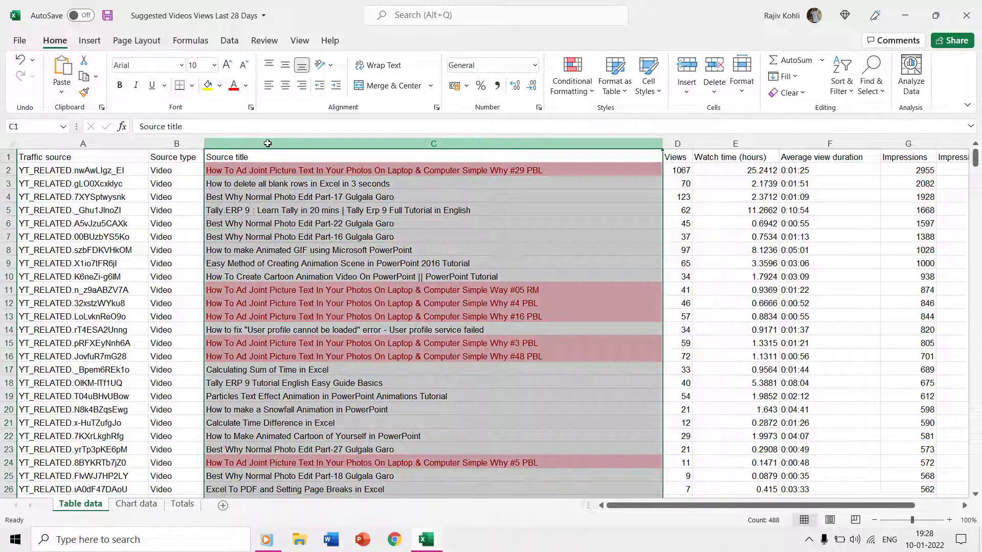
{"action": "left_click", "coordinate": [582, 83]}
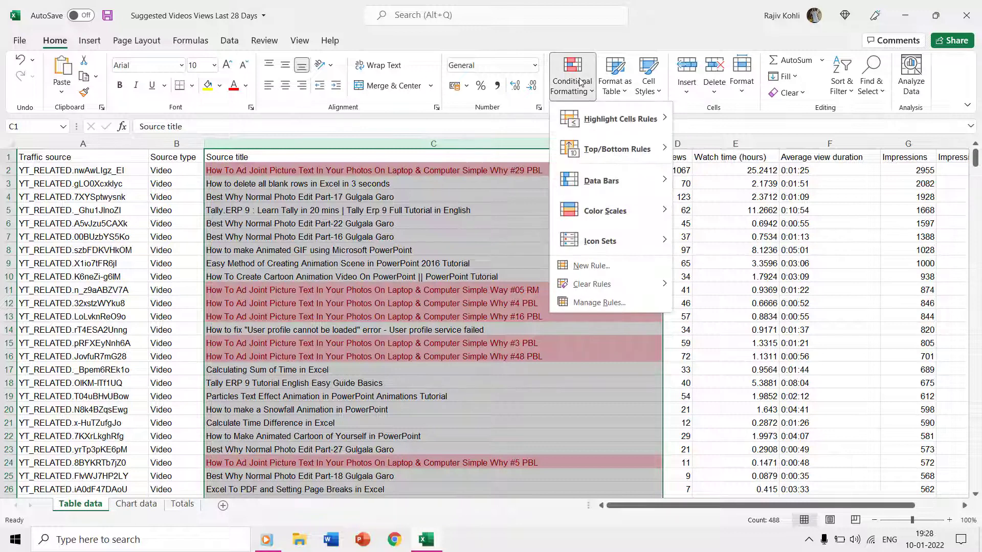
{"action": "mouse_move", "coordinate": [581, 120]}
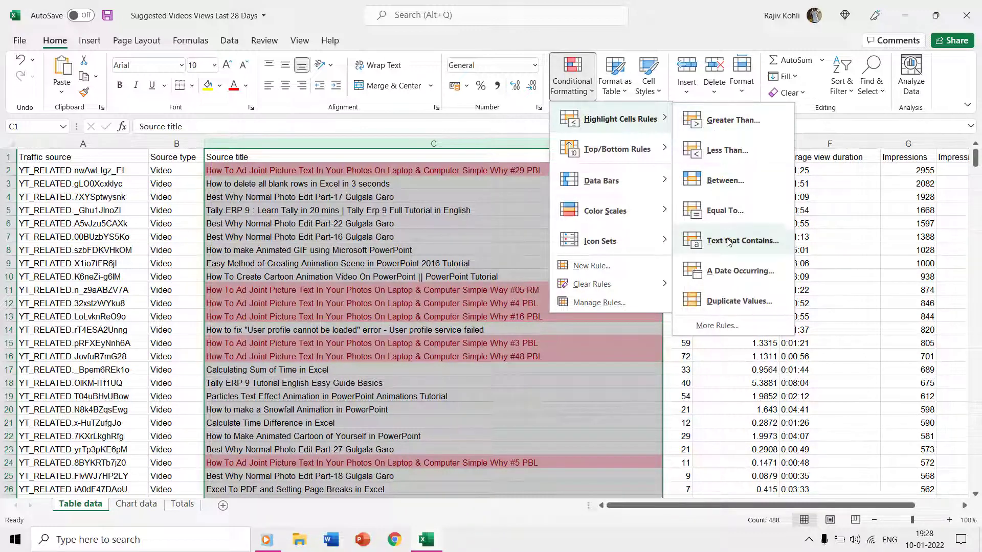
{"action": "left_click", "coordinate": [728, 242]}
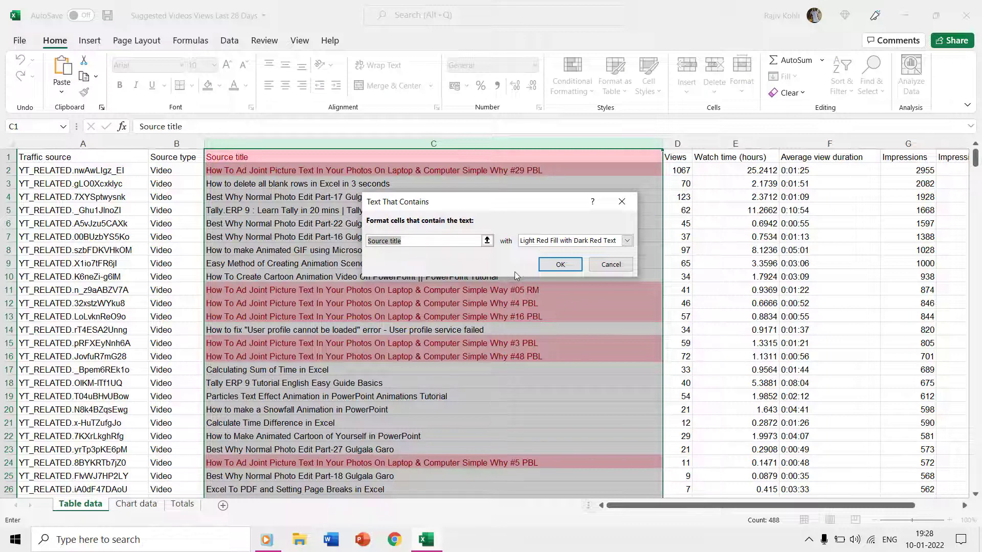
{"action": "type", "text": "Best Why No"}
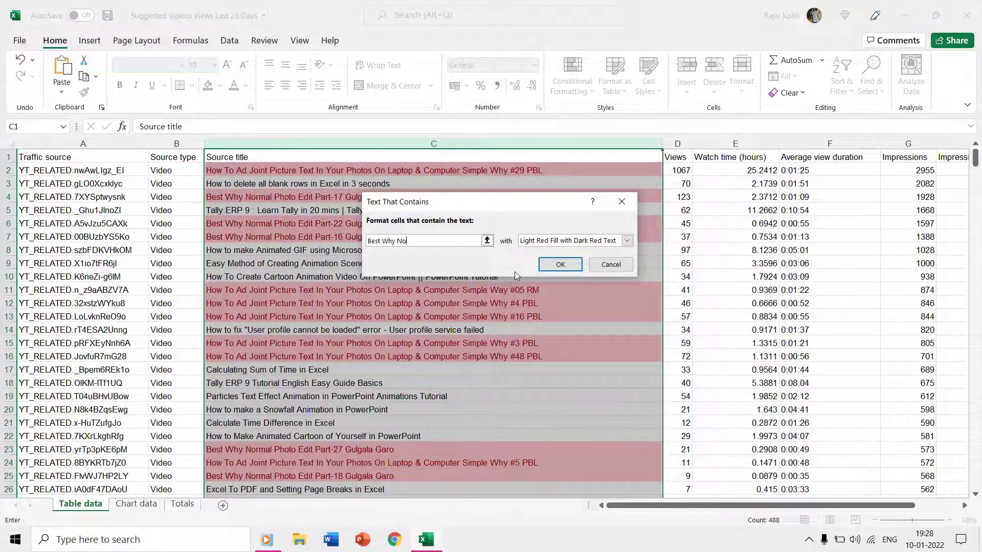
{"action": "type", "text": "rmal Photo"}
{"action": "left_click", "coordinate": [542, 242]}
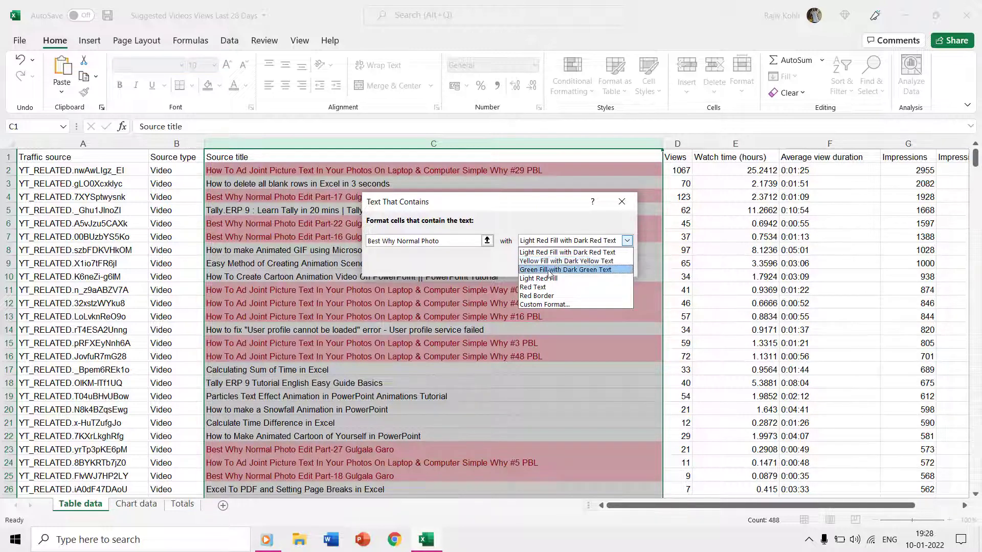
{"action": "left_click", "coordinate": [550, 271]}
{"action": "left_click", "coordinate": [559, 264]}
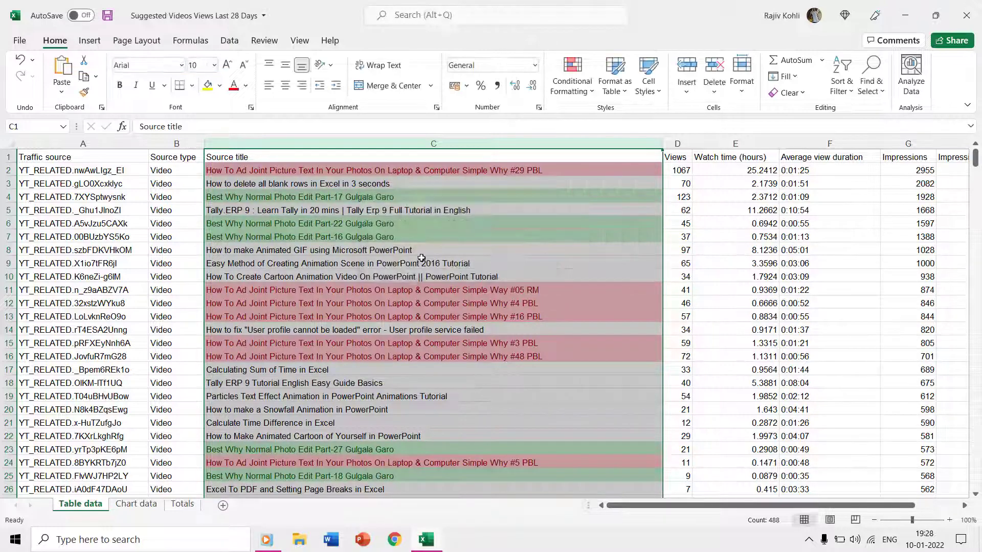
Step: Scroll down to review the green-highlighted titles, then reselect column C
{"action": "scroll", "coordinate": [383, 350], "scroll_direction": "down", "scroll_amount": 4}
{"action": "scroll", "coordinate": [383, 351], "scroll_direction": "down", "scroll_amount": 3}
{"action": "left_click", "coordinate": [383, 348]}
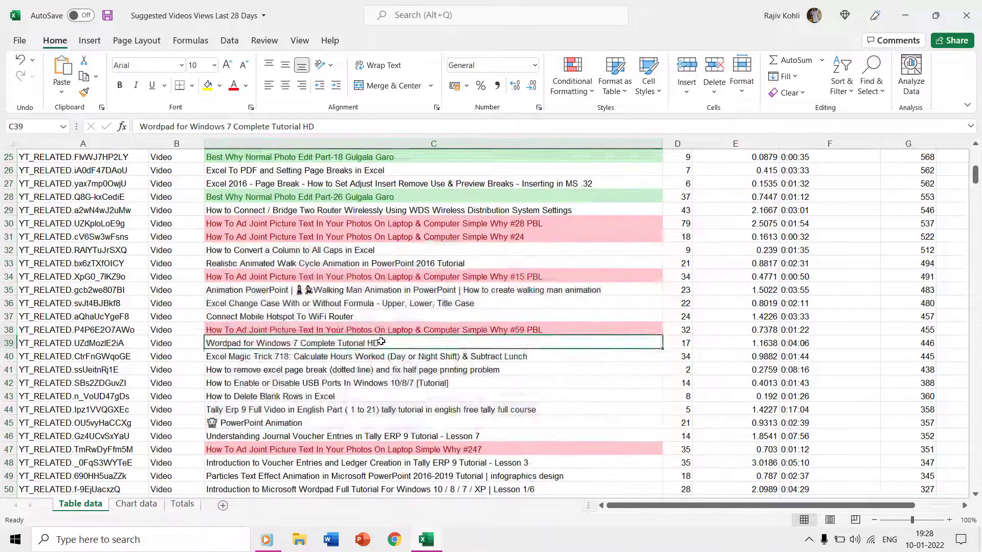
{"action": "scroll", "coordinate": [383, 352], "scroll_direction": "down", "scroll_amount": 15}
{"action": "scroll", "coordinate": [382, 356], "scroll_direction": "down", "scroll_amount": 18}
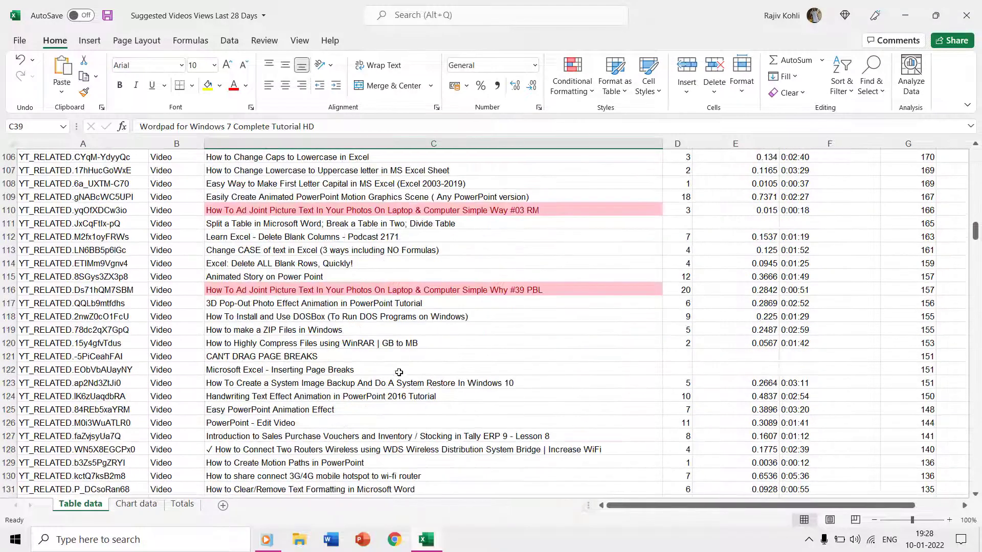
{"action": "left_click_drag", "start_coordinate": [975, 245], "coordinate": [977, 149]}
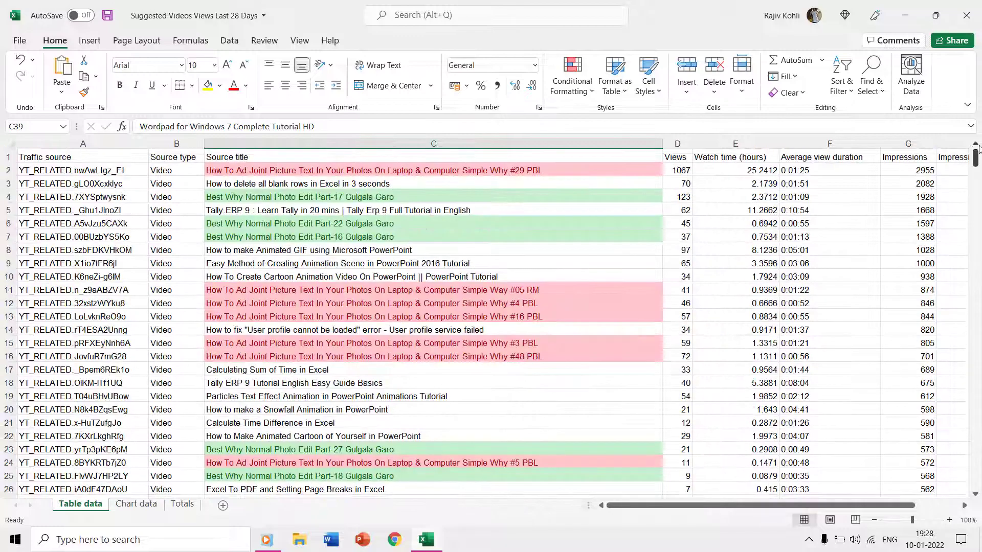
{"action": "left_click", "coordinate": [474, 143]}
{"action": "left_click", "coordinate": [572, 84]}
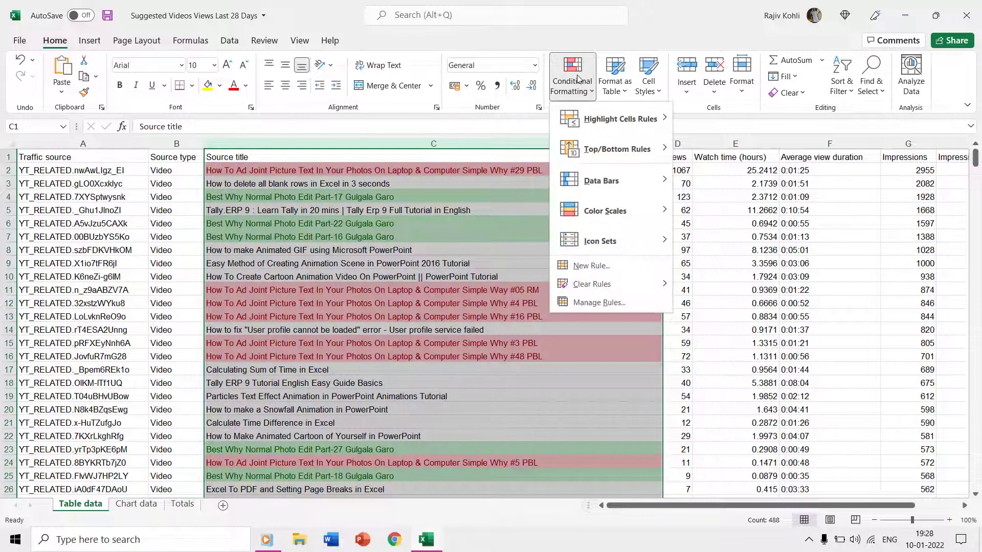
{"action": "left_click", "coordinate": [588, 305]}
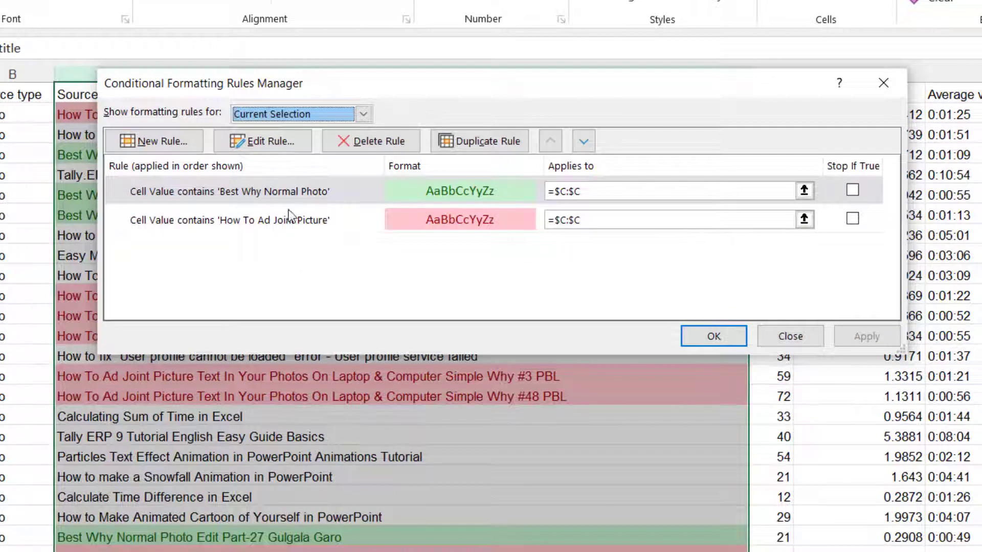
{"action": "left_click", "coordinate": [275, 225]}
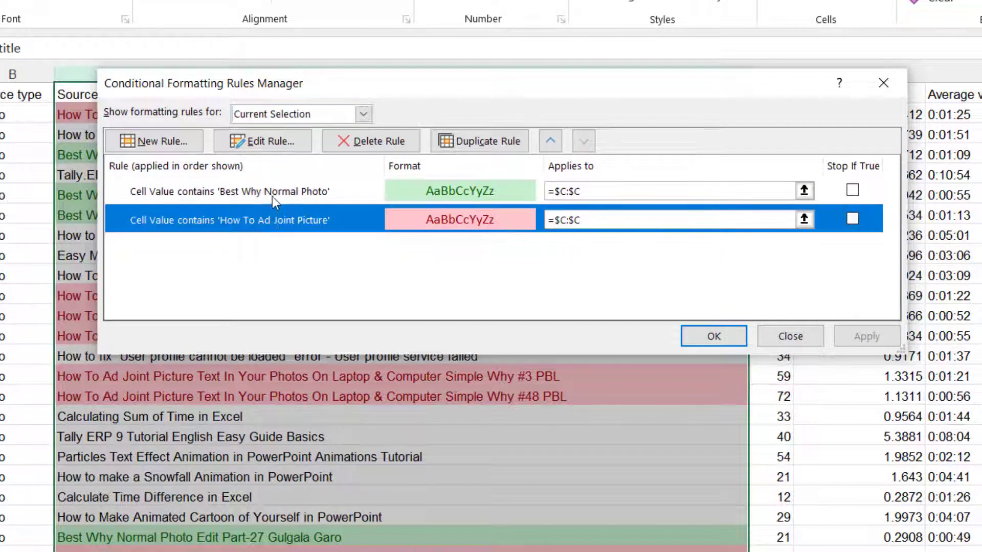
{"action": "left_click", "coordinate": [274, 197]}
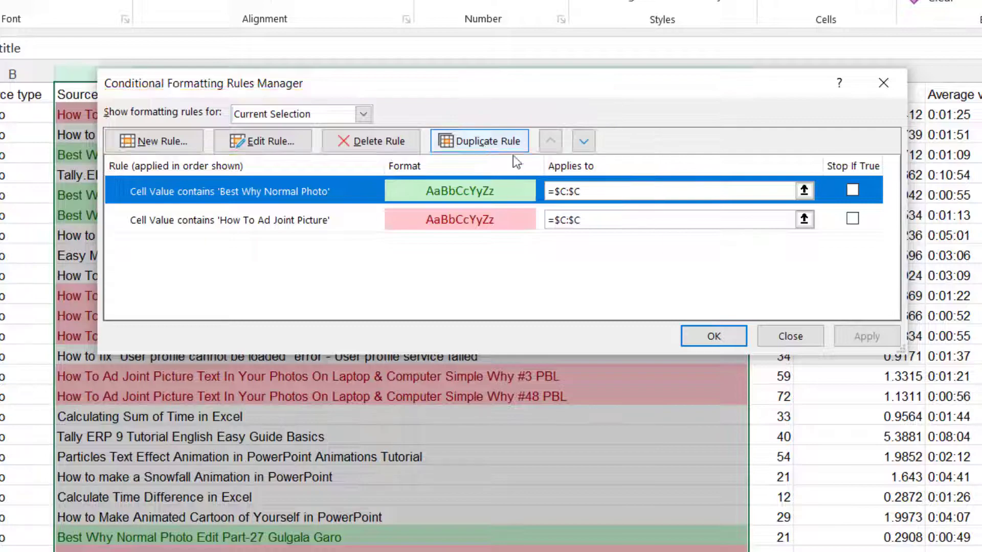
{"action": "left_click", "coordinate": [807, 190]}
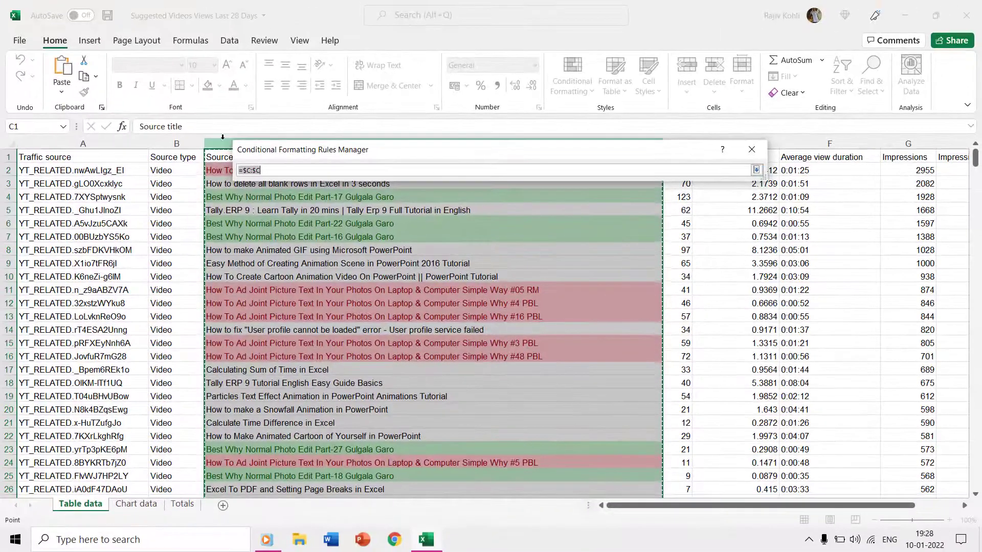
{"action": "left_click", "coordinate": [77, 115]}
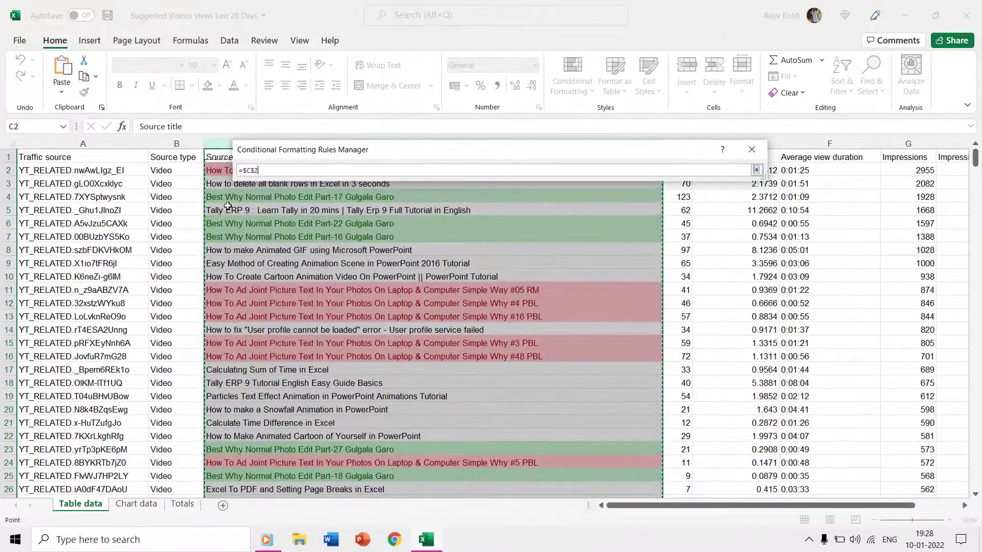
{"action": "left_click_drag", "start_coordinate": [227, 206], "coordinate": [342, 145]}
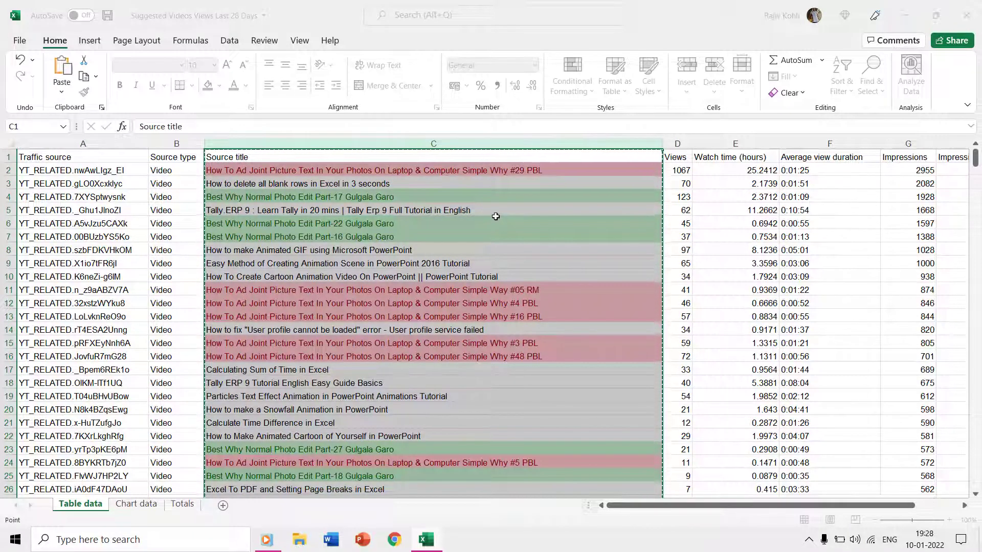
{"action": "key", "text": "Return"}
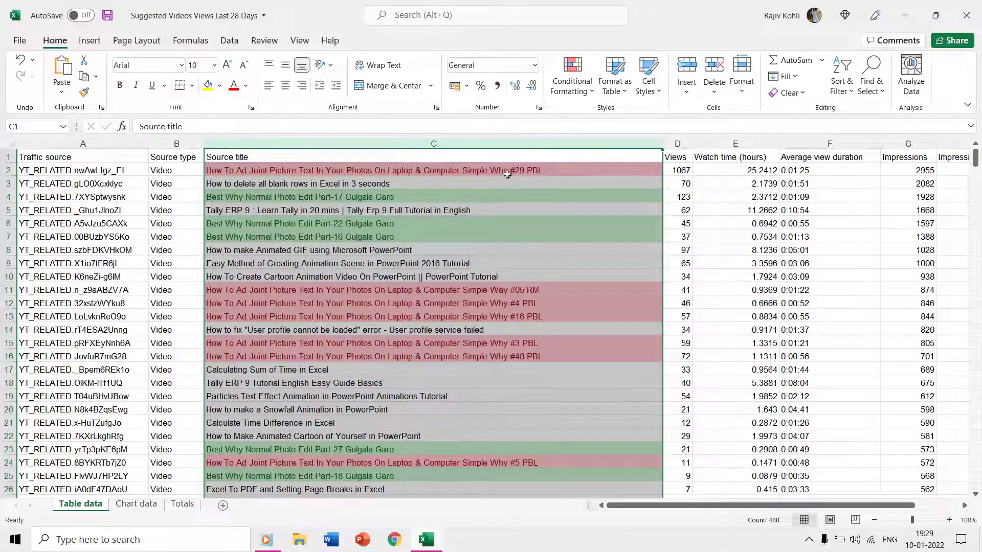
Step: Add a Between rule on Views column D for 50 to 100 with Yellow Fill with Dark Yellow Text
{"action": "left_click", "coordinate": [677, 144]}
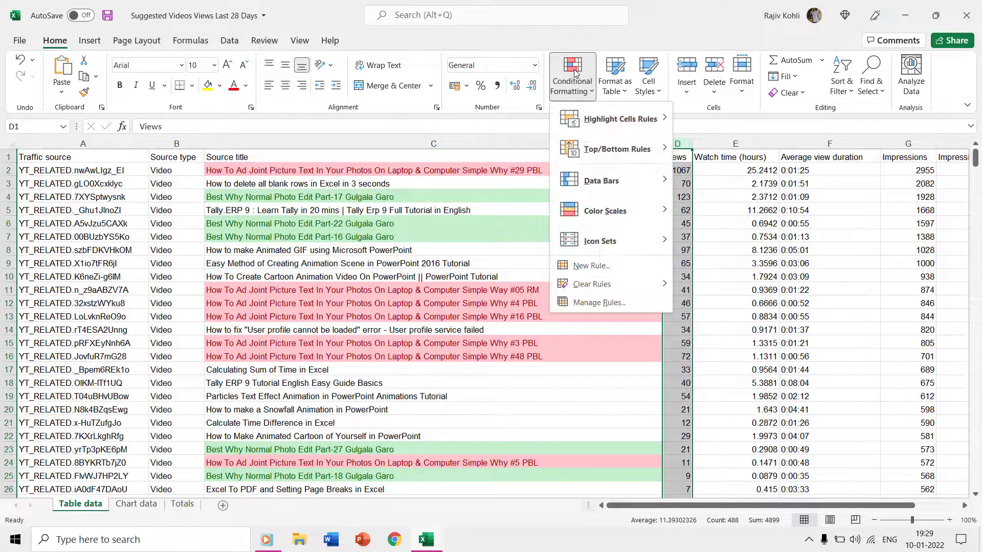
{"action": "mouse_move", "coordinate": [576, 119]}
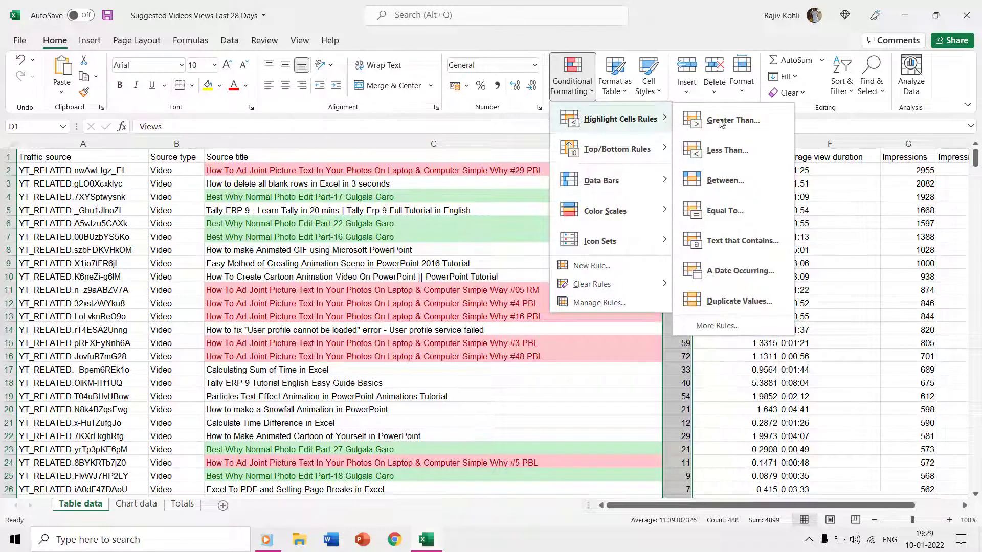
{"action": "left_click", "coordinate": [725, 180]}
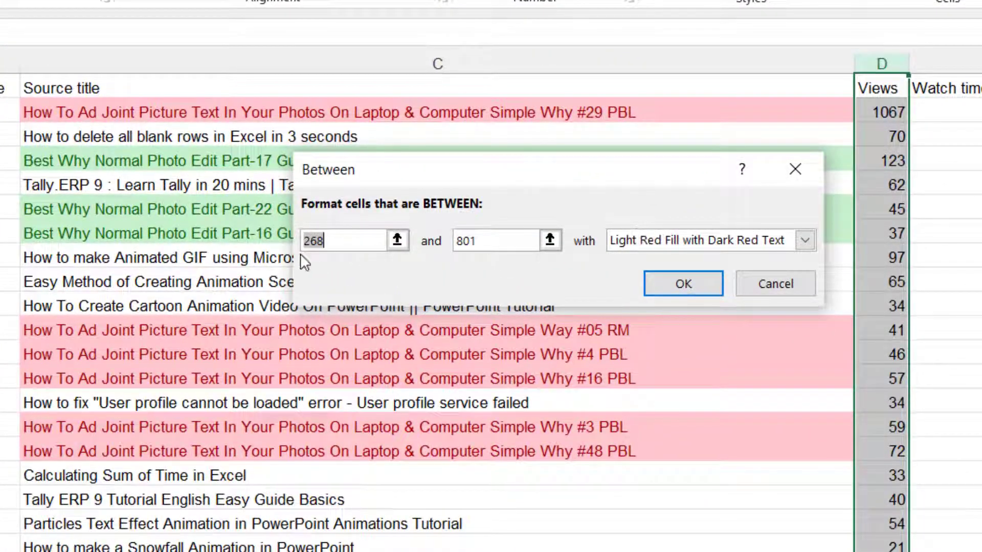
{"action": "type", "text": "50"}
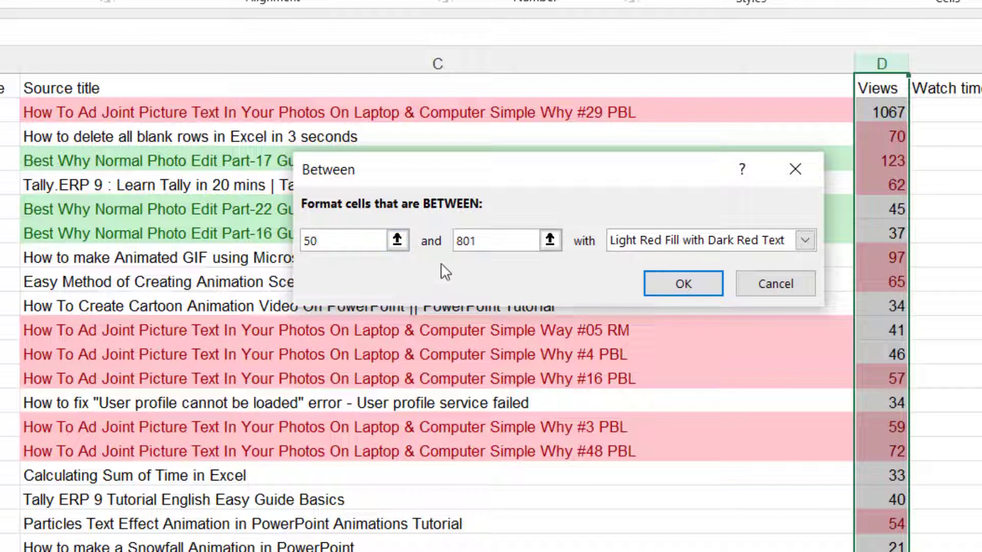
{"action": "double_click", "coordinate": [483, 238]}
{"action": "type", "text": "100"}
{"action": "left_click", "coordinate": [654, 244]}
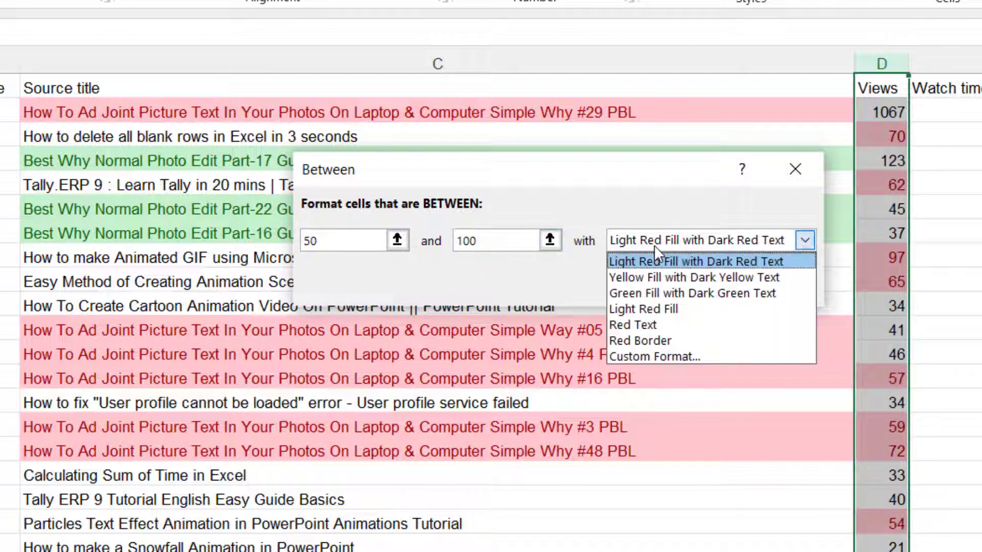
{"action": "left_click", "coordinate": [657, 278]}
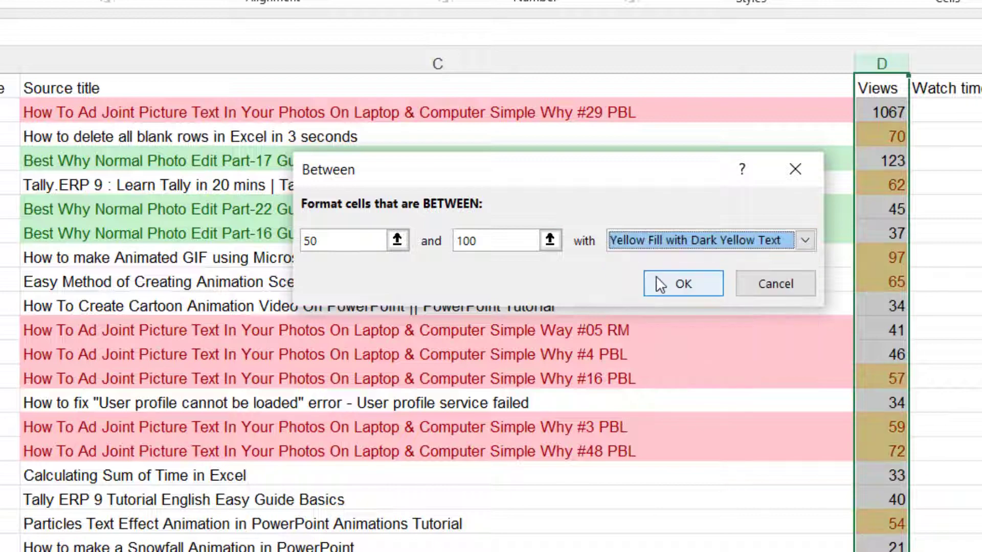
{"action": "left_click", "coordinate": [683, 284]}
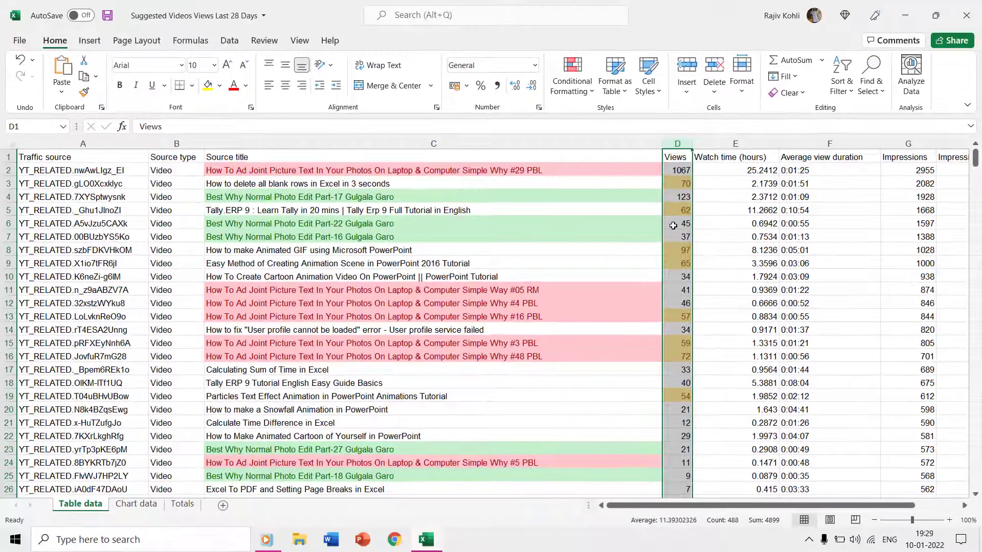
{"action": "left_click", "coordinate": [673, 225]}
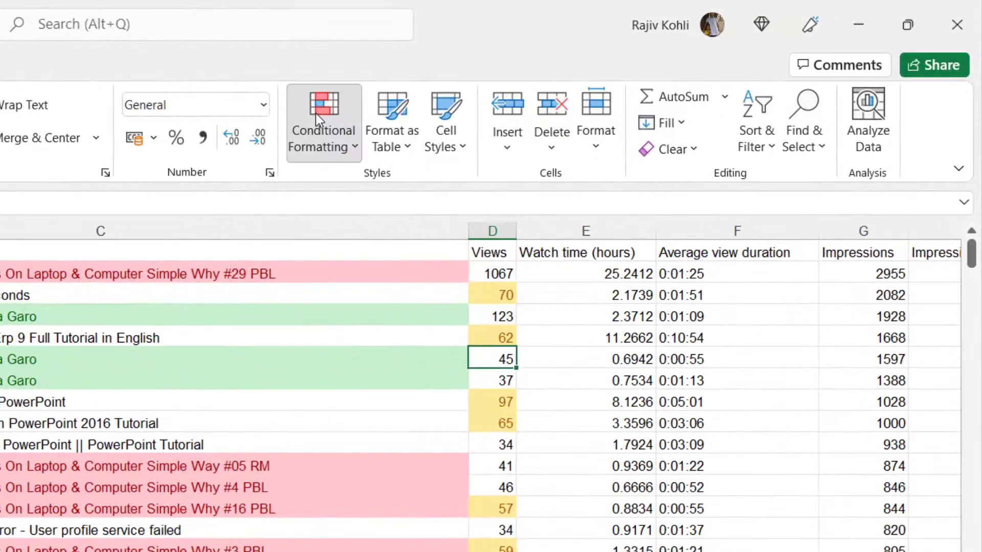
Step: Select the Watch time (hours) column E
{"action": "left_click", "coordinate": [567, 70]}
{"action": "mouse_move", "coordinate": [354, 238]}
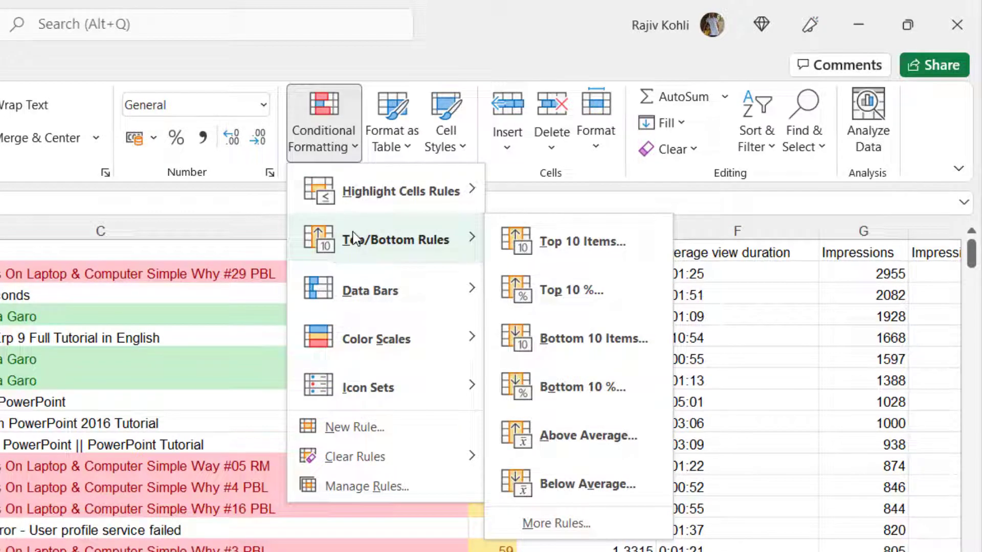
{"action": "left_click", "coordinate": [782, 309]}
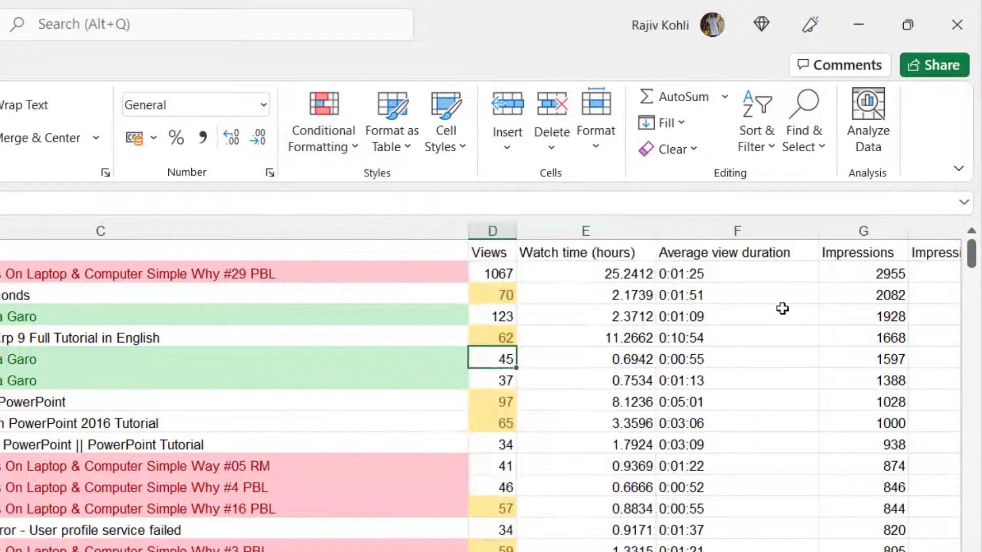
{"action": "left_click", "coordinate": [613, 231]}
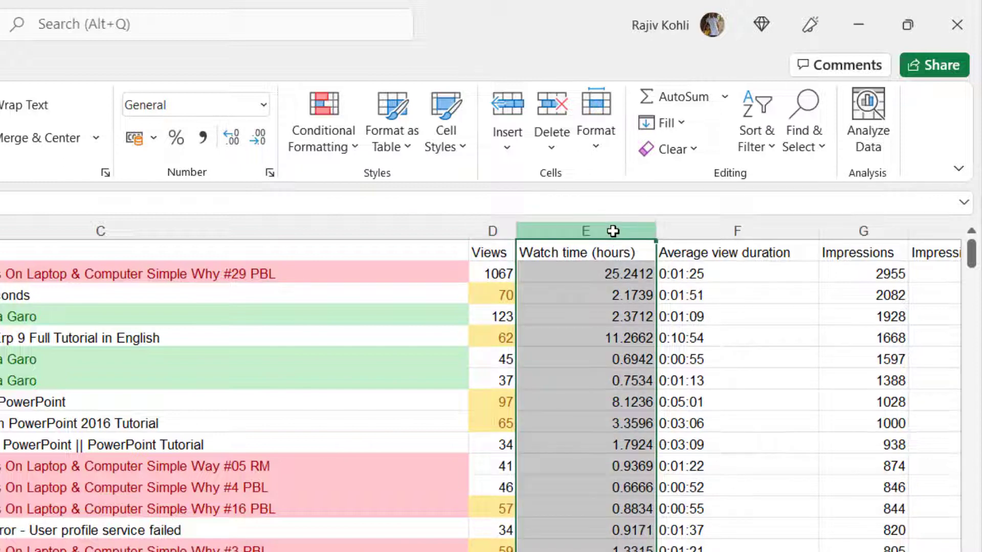
Step: Apply a Top 15 Items rule with plain Light Red Fill to column E
{"action": "left_click", "coordinate": [325, 136]}
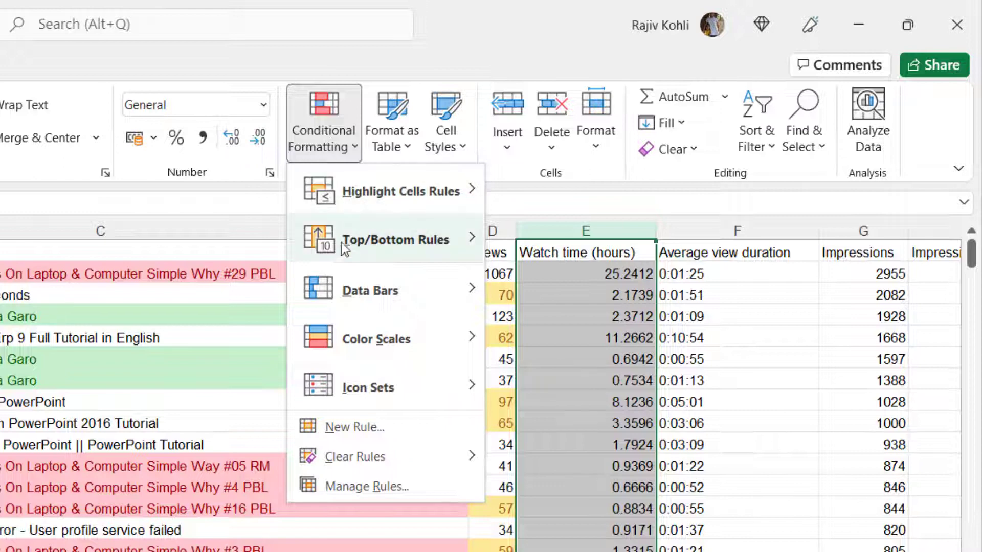
{"action": "mouse_move", "coordinate": [342, 249]}
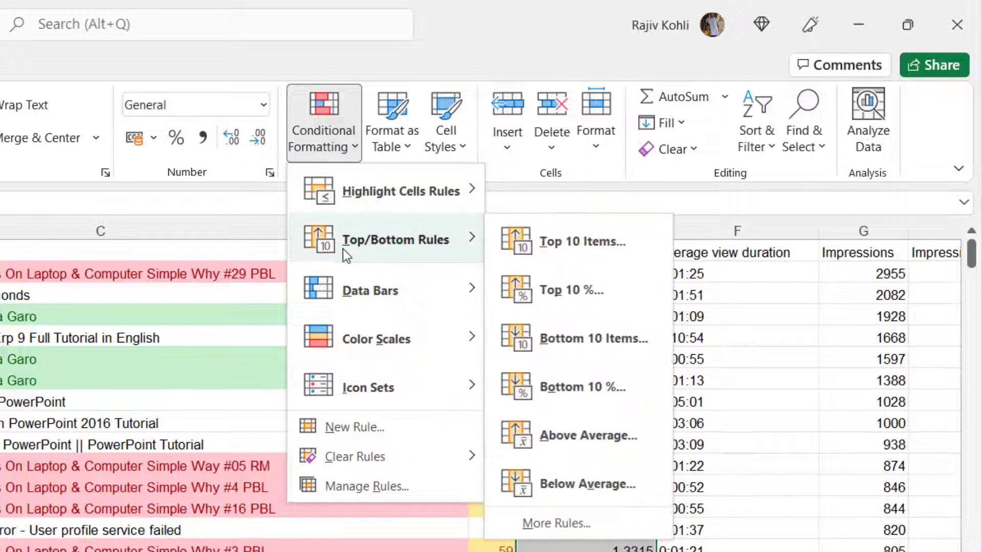
{"action": "left_click", "coordinate": [548, 249]}
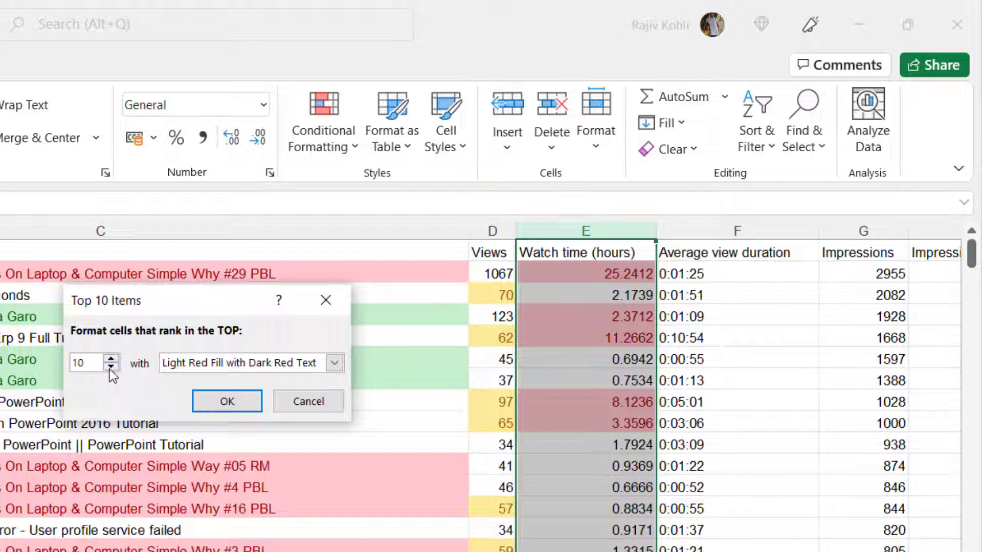
{"action": "left_click", "coordinate": [111, 360]}
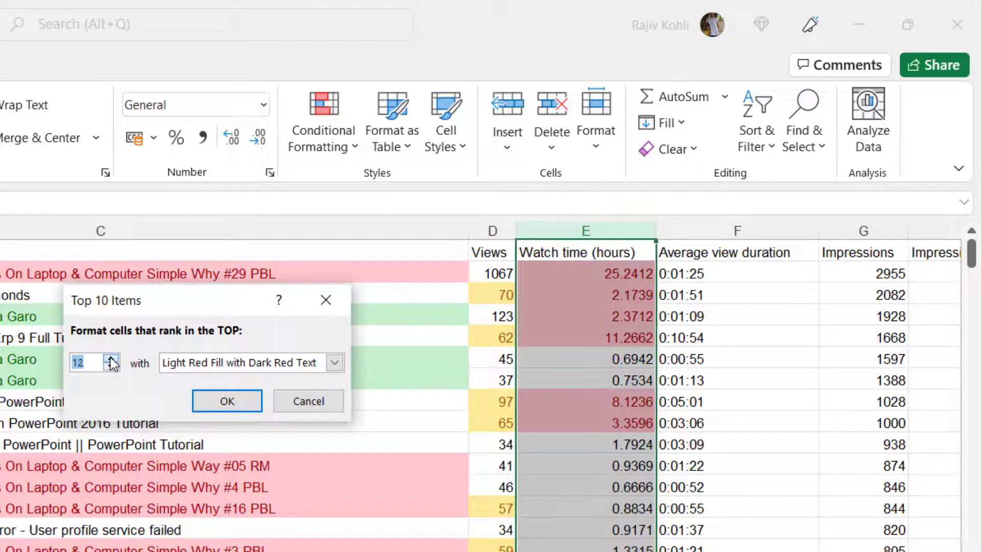
{"action": "left_click", "coordinate": [111, 360]}
{"action": "left_click", "coordinate": [276, 367]}
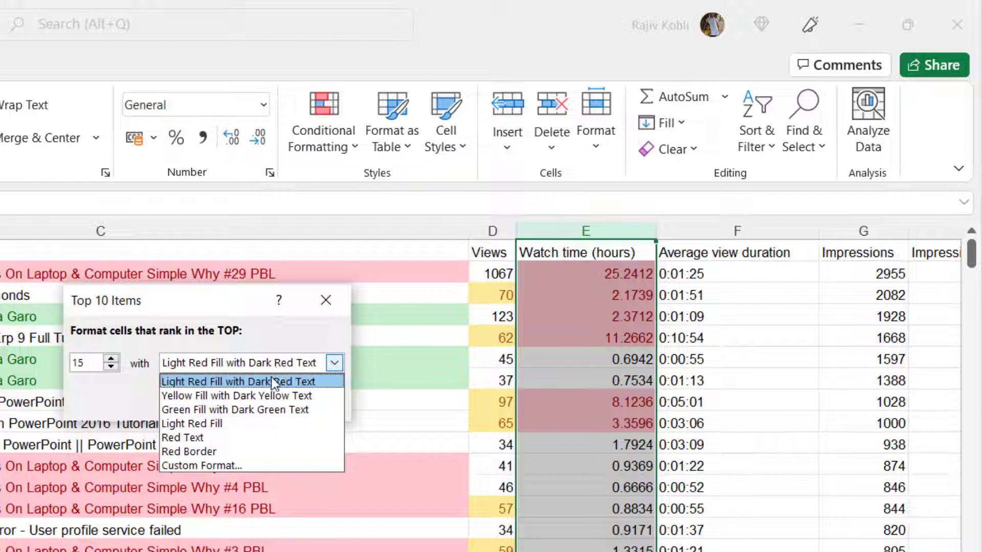
{"action": "left_click", "coordinate": [230, 425]}
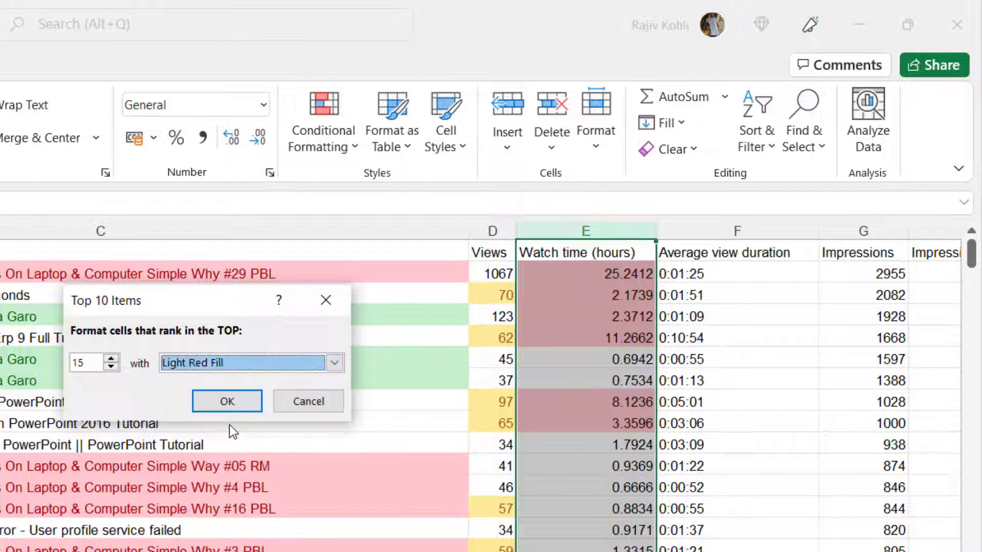
{"action": "left_click", "coordinate": [230, 402]}
Step: Deselect column E and scroll down to review the light red top watch-time values
{"action": "left_click", "coordinate": [594, 360]}
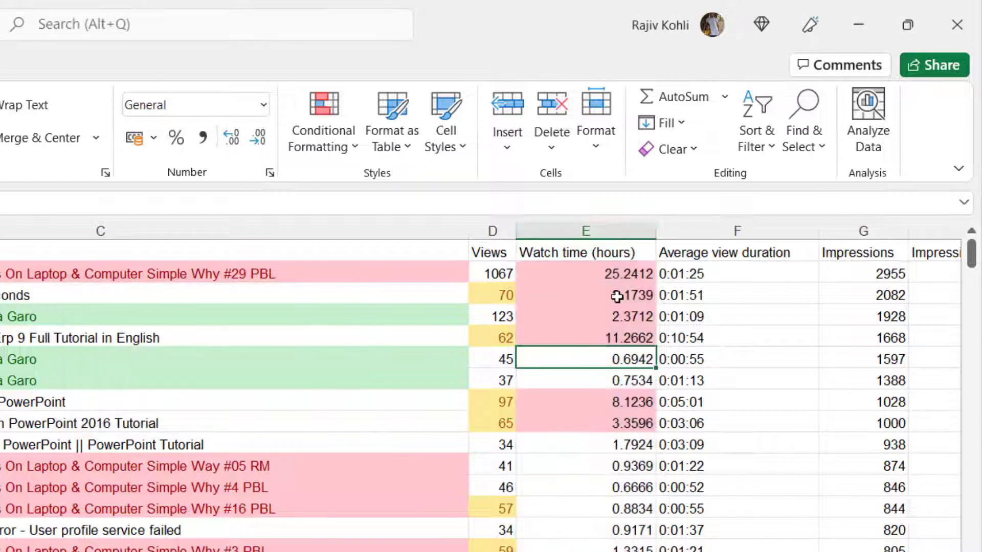
{"action": "scroll", "coordinate": [616, 313], "scroll_direction": "down", "scroll_amount": 4}
{"action": "scroll", "coordinate": [481, 396], "scroll_direction": "down", "scroll_amount": 9}
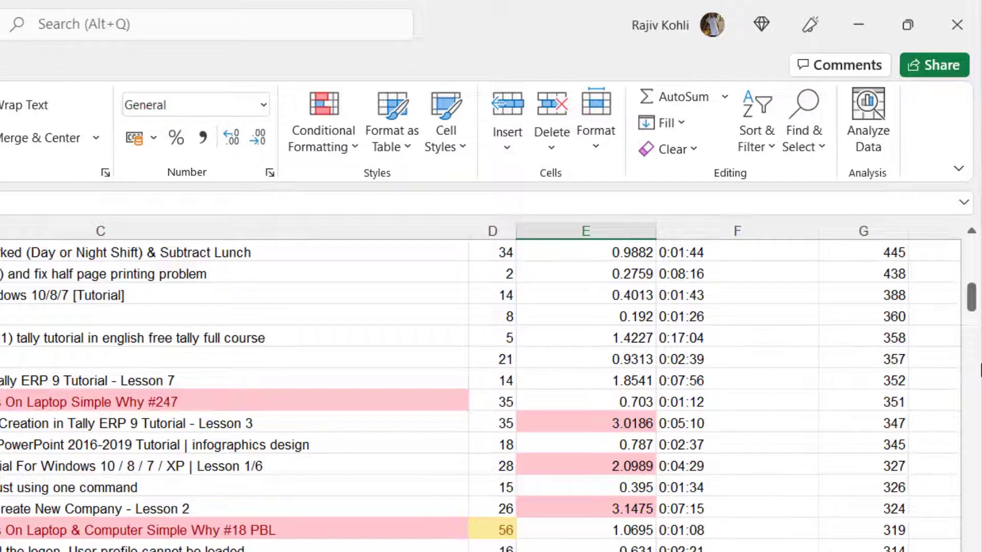
{"action": "left_click_drag", "start_coordinate": [974, 309], "coordinate": [976, 249]}
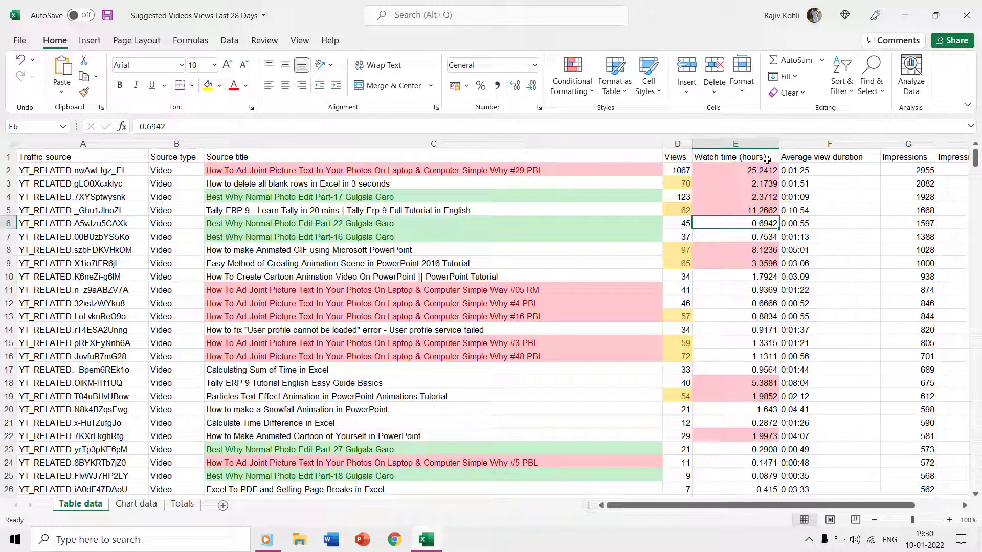
Step: Dismiss the Conditional Formatting menu without changes and select the Average view duration column F
{"action": "left_click", "coordinate": [750, 144]}
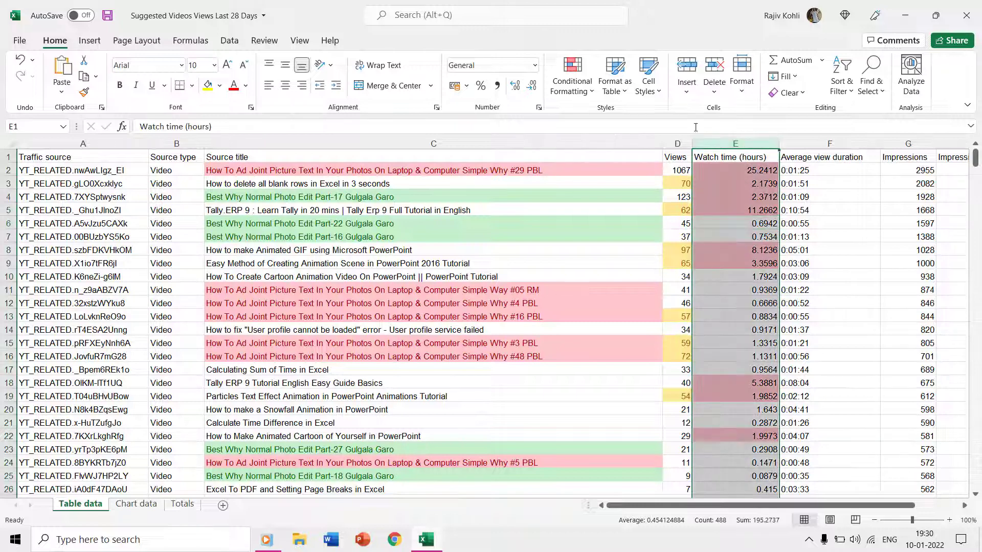
{"action": "left_click", "coordinate": [576, 79]}
{"action": "mouse_move", "coordinate": [616, 149]}
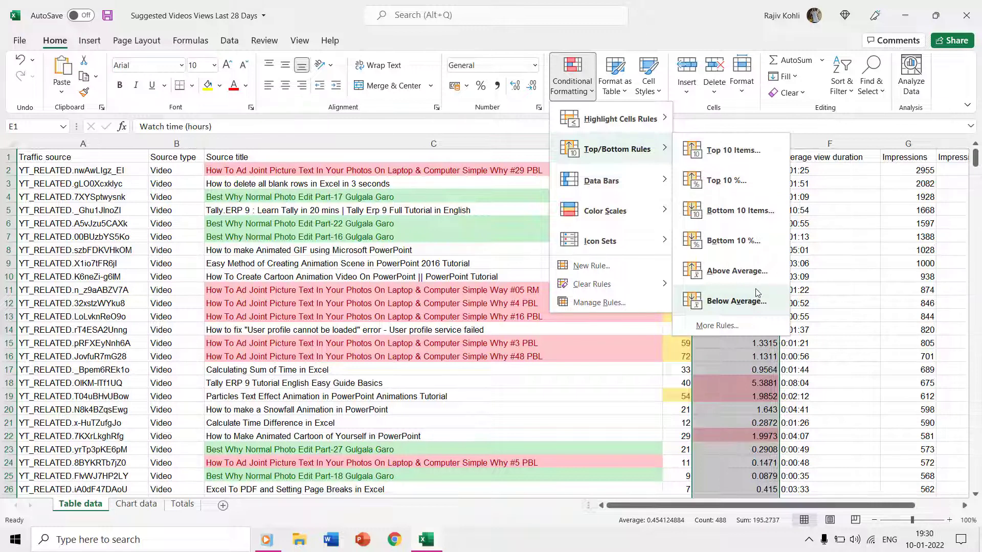
{"action": "left_click", "coordinate": [833, 233]}
{"action": "left_click", "coordinate": [828, 208]}
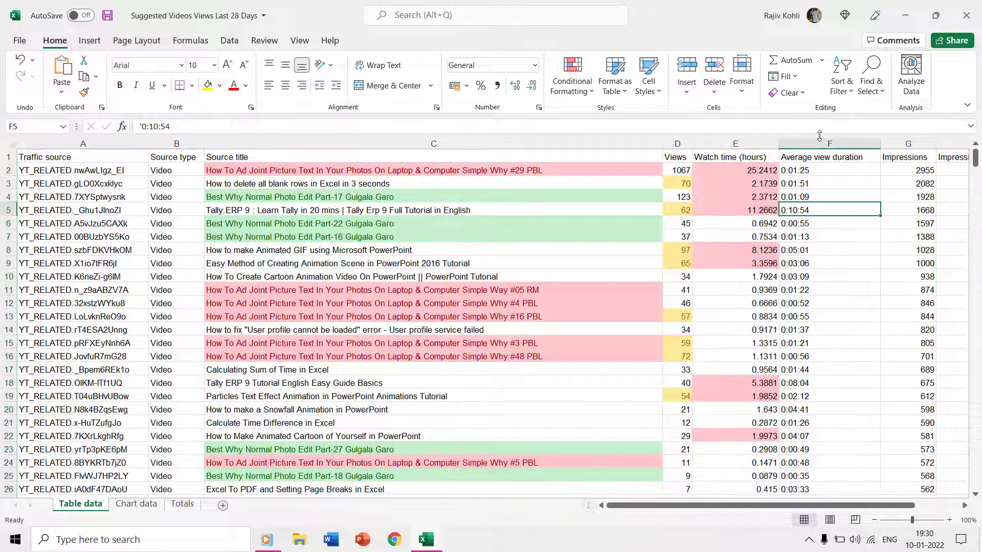
{"action": "left_click", "coordinate": [818, 142]}
Step: Apply the four-colour circle icon set from Icon Sets > Shapes to column H
{"action": "left_click", "coordinate": [571, 77]}
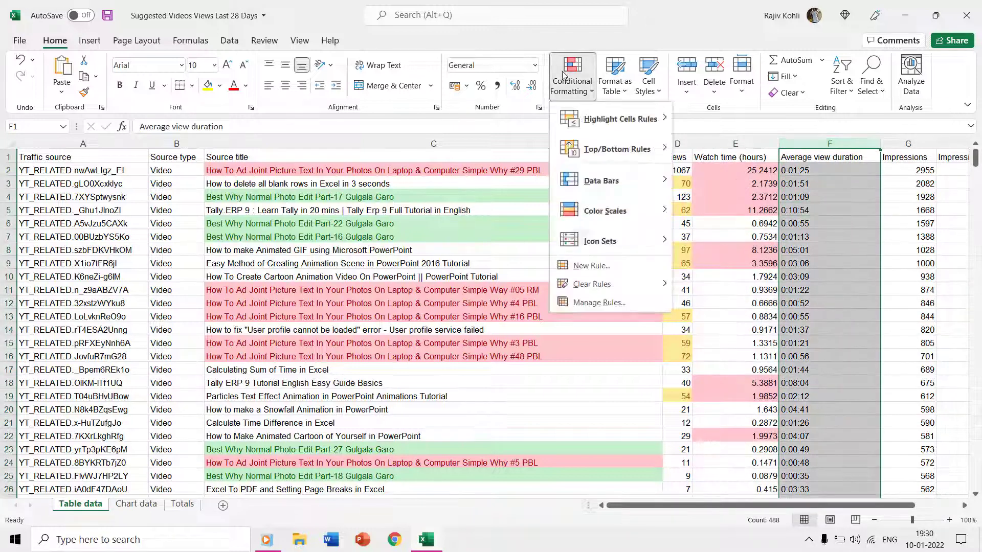
{"action": "mouse_move", "coordinate": [596, 185]}
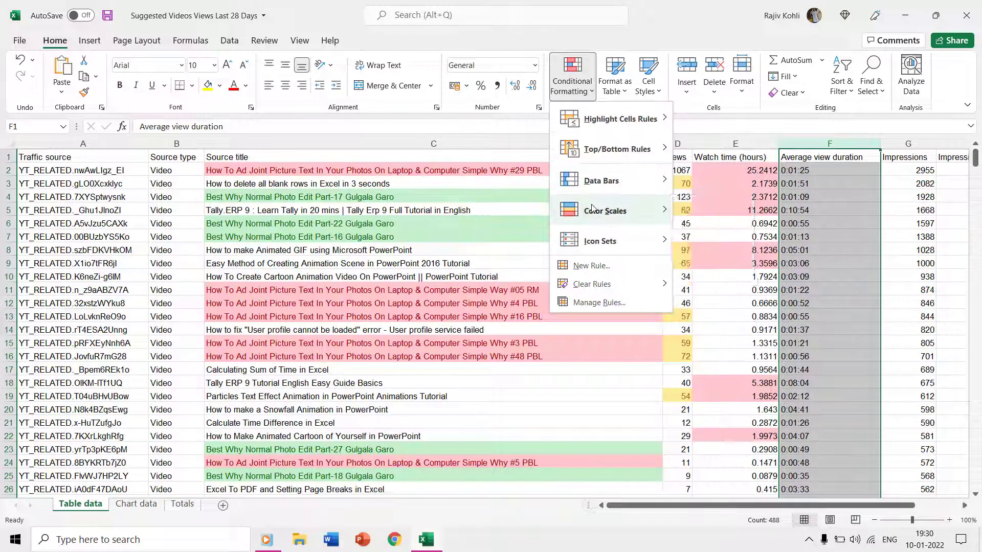
{"action": "mouse_move", "coordinate": [592, 242]}
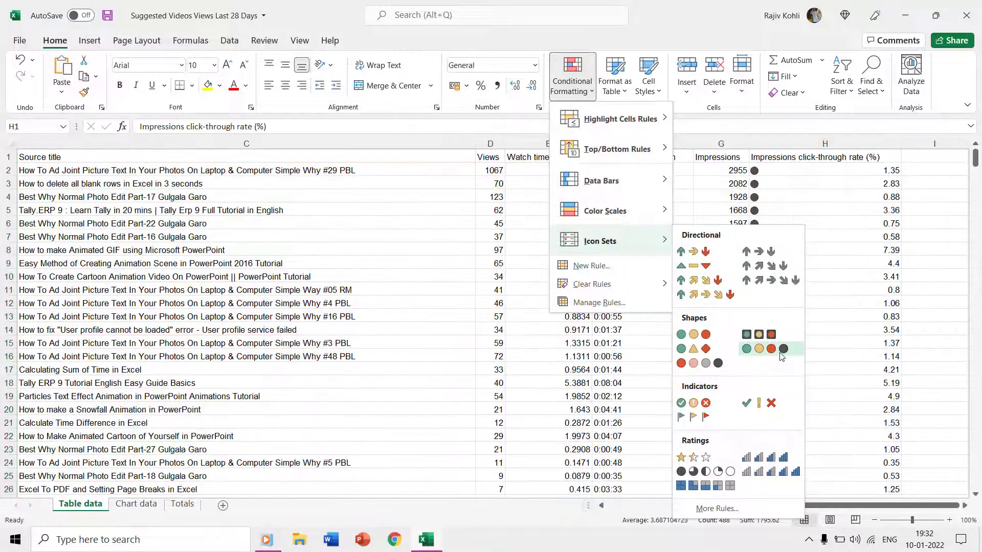
{"action": "left_click", "coordinate": [781, 355]}
Step: Deselect the column and scroll down to review the circle icons on the click-through rates
{"action": "left_click", "coordinate": [798, 328]}
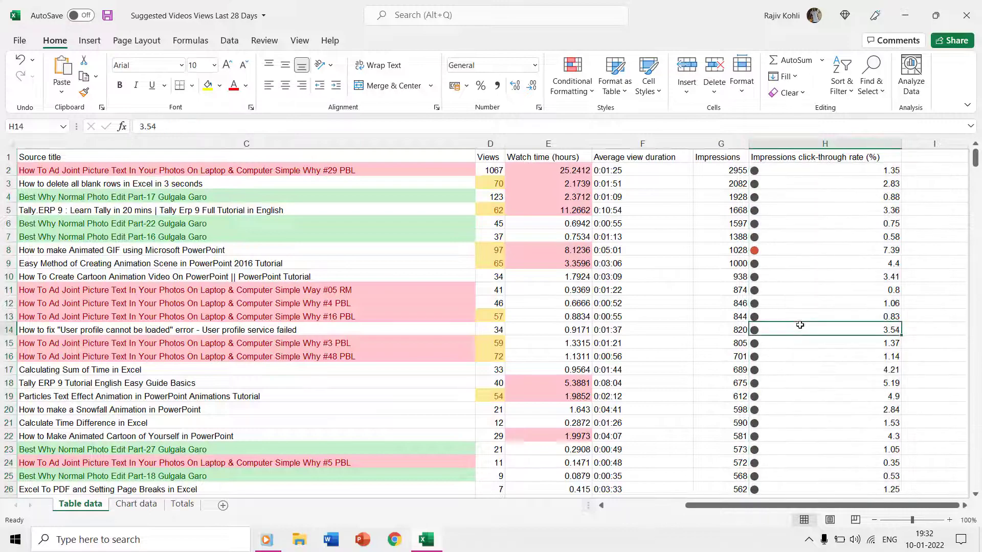
{"action": "scroll", "coordinate": [797, 358], "scroll_direction": "down", "scroll_amount": 6}
{"action": "scroll", "coordinate": [797, 365], "scroll_direction": "down", "scroll_amount": 6}
{"action": "scroll", "coordinate": [770, 326], "scroll_direction": "down", "scroll_amount": 5}
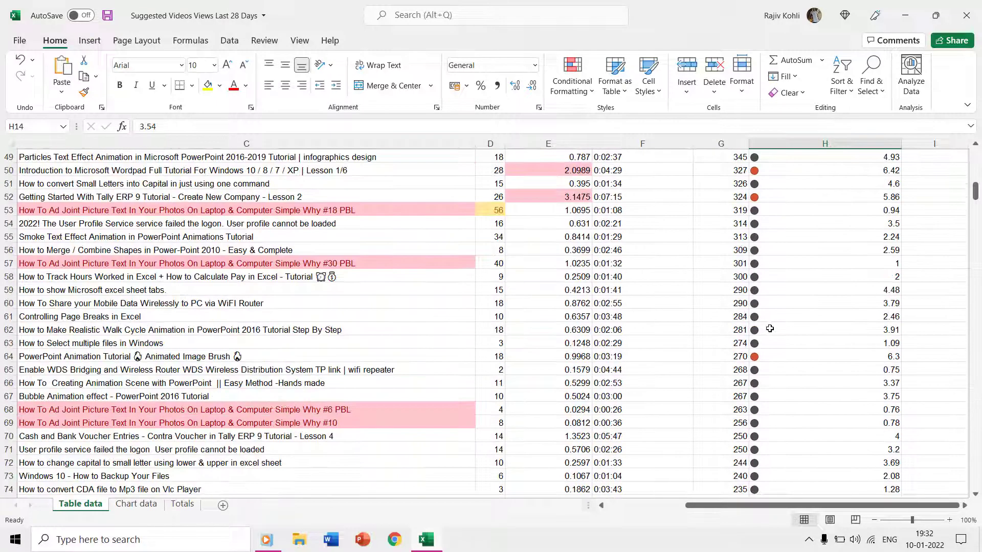
{"action": "scroll", "coordinate": [771, 330], "scroll_direction": "down", "scroll_amount": 7}
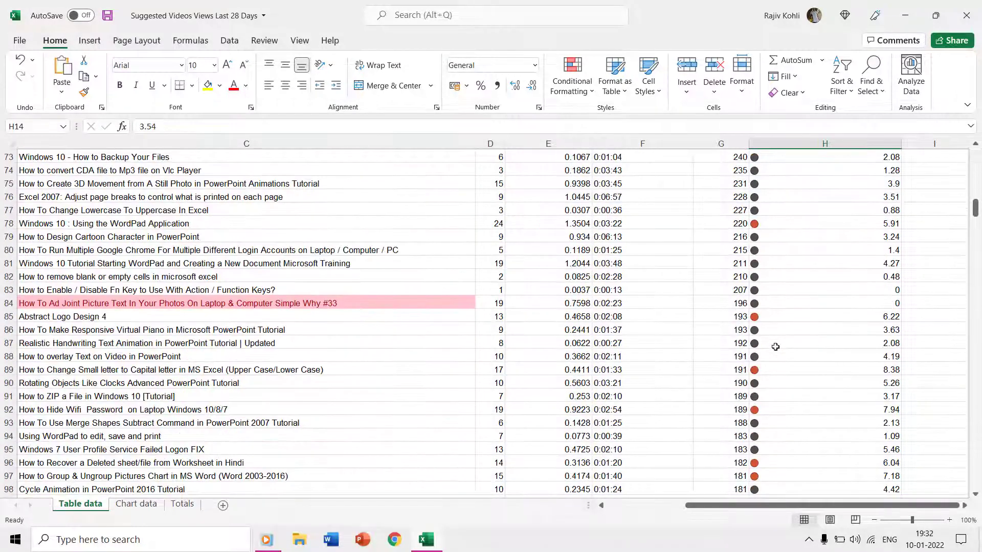
{"action": "scroll", "coordinate": [774, 344], "scroll_direction": "down", "scroll_amount": 3}
{"action": "scroll", "coordinate": [773, 345], "scroll_direction": "down", "scroll_amount": 7}
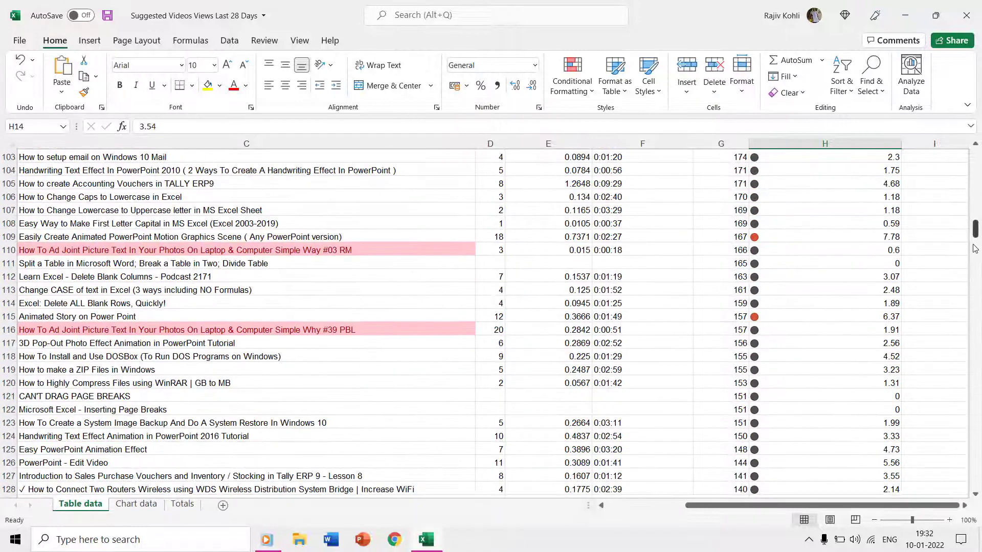
{"action": "left_click_drag", "start_coordinate": [975, 233], "coordinate": [975, 156]}
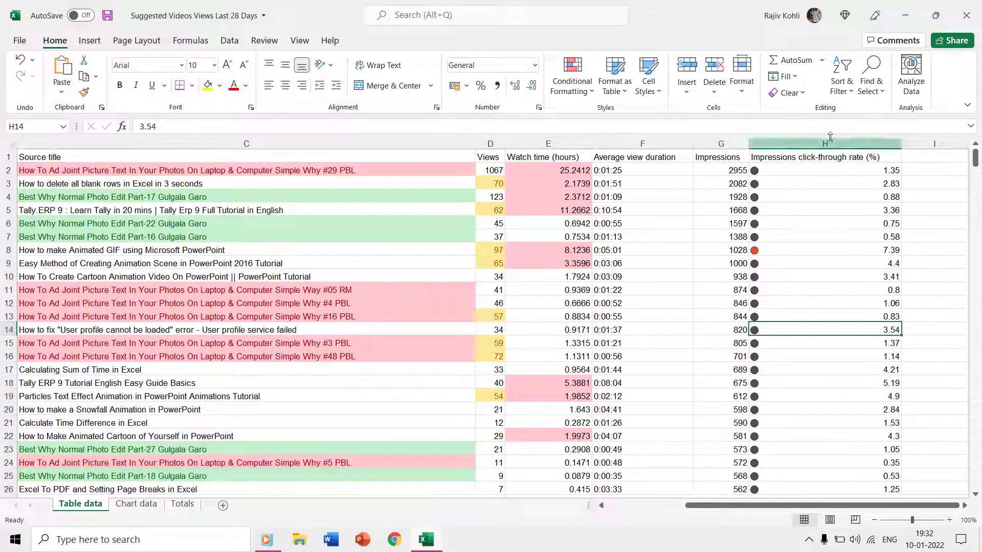
Step: Add blue Gradient Fill data bars to the click-through rate column H
{"action": "left_click", "coordinate": [826, 143]}
{"action": "left_click", "coordinate": [572, 79]}
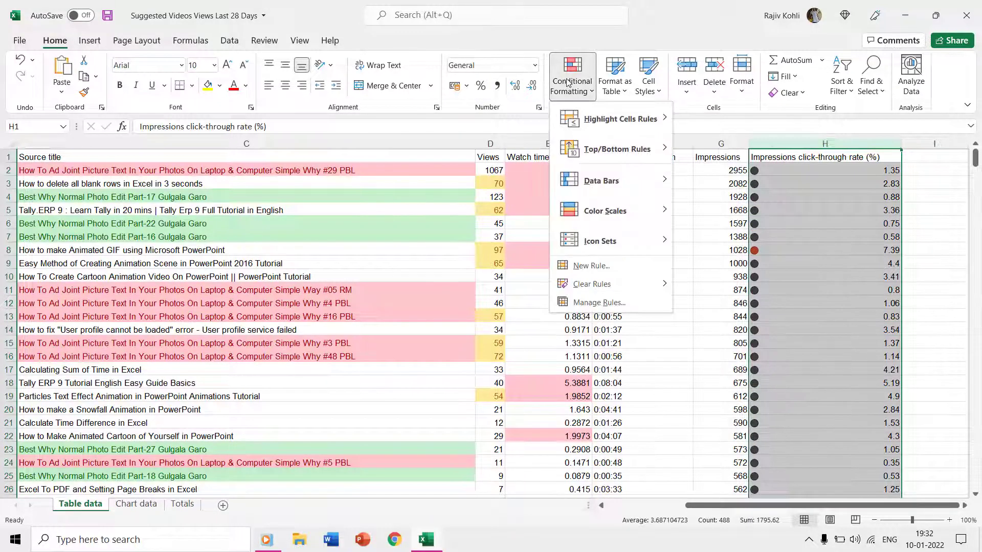
{"action": "mouse_move", "coordinate": [588, 183]}
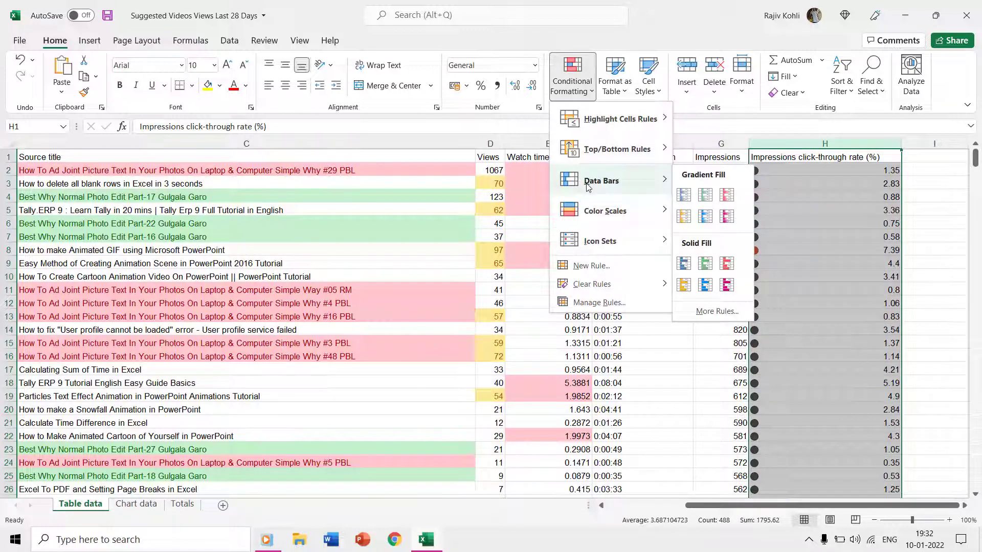
{"action": "left_click", "coordinate": [684, 196]}
Step: Deselect to review the data bars, then reselect column H
{"action": "left_click", "coordinate": [826, 197]}
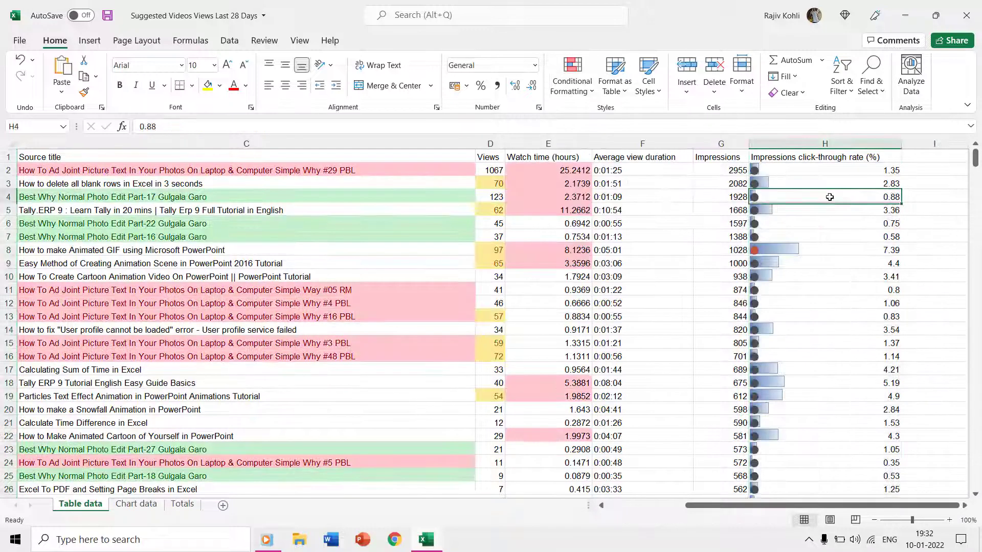
{"action": "scroll", "coordinate": [817, 276], "scroll_direction": "down", "scroll_amount": 15}
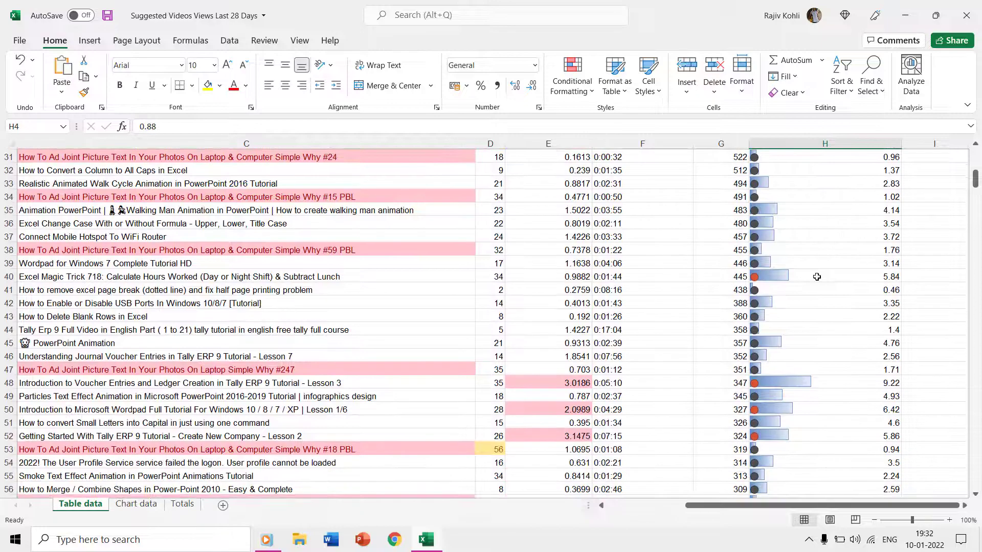
{"action": "scroll", "coordinate": [816, 277], "scroll_direction": "up", "scroll_amount": 15}
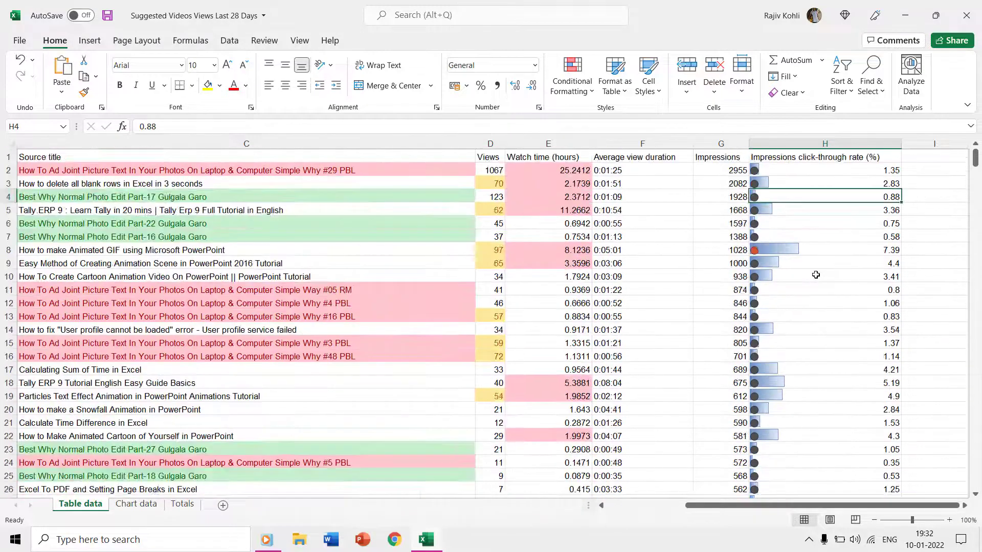
{"action": "left_click", "coordinate": [797, 143]}
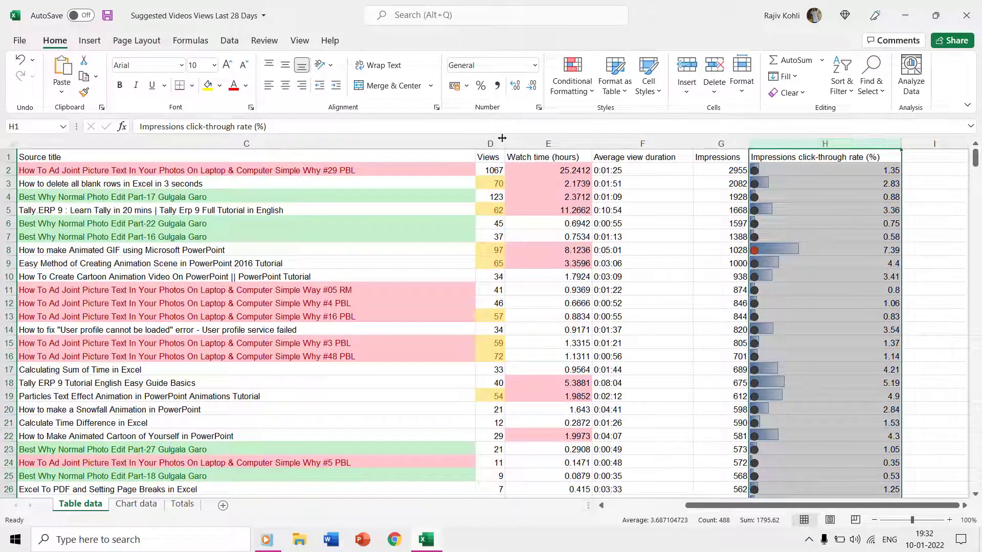
Step: Clear the conditional formatting rules from the selected column H
{"action": "left_click", "coordinate": [567, 97]}
{"action": "mouse_move", "coordinate": [588, 292]}
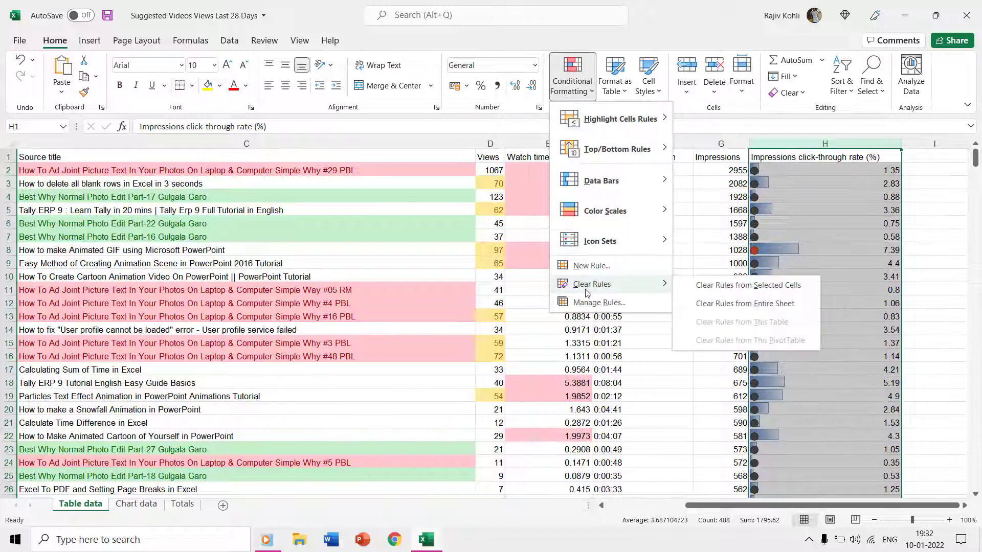
{"action": "left_click", "coordinate": [717, 292]}
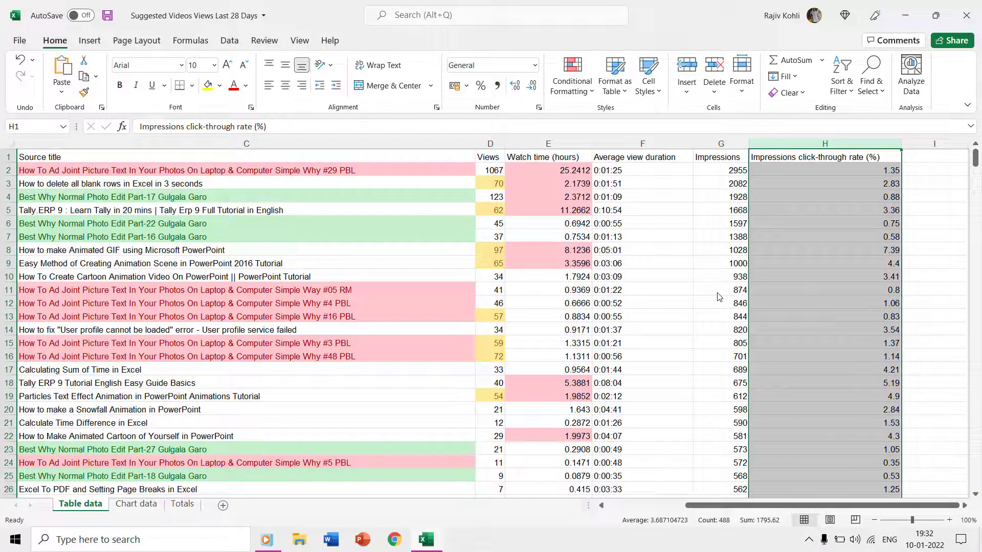
{"action": "left_click", "coordinate": [706, 207]}
Step: In Manage Rules, list the worksheet's rules and delete the Icon Set rule
{"action": "left_click", "coordinate": [571, 77]}
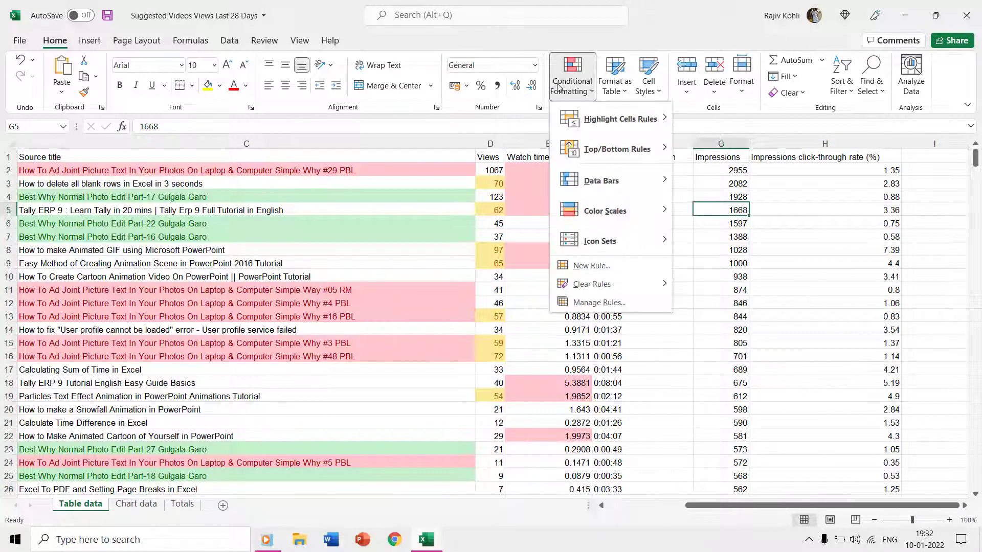
{"action": "left_click", "coordinate": [575, 302]}
{"action": "left_click", "coordinate": [358, 170]}
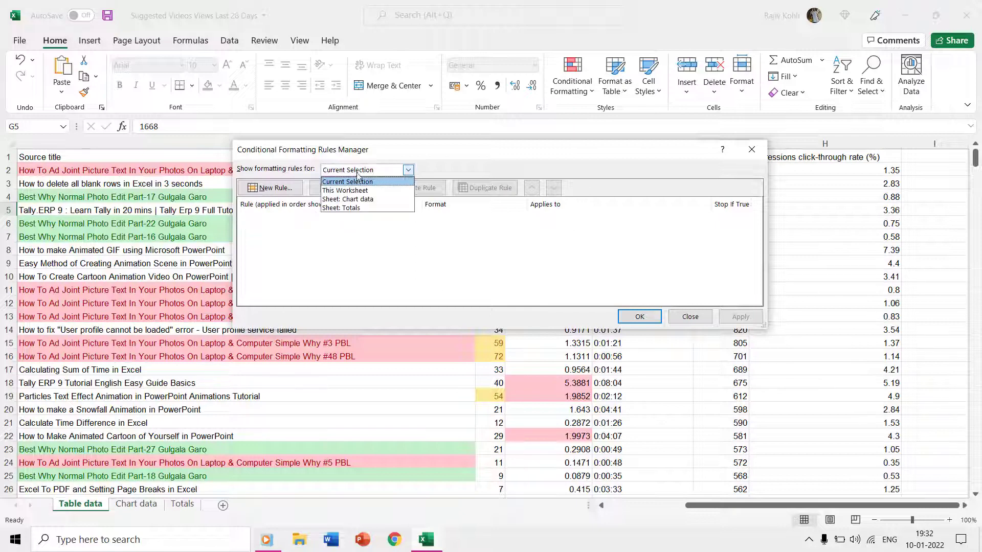
{"action": "left_click", "coordinate": [357, 190]}
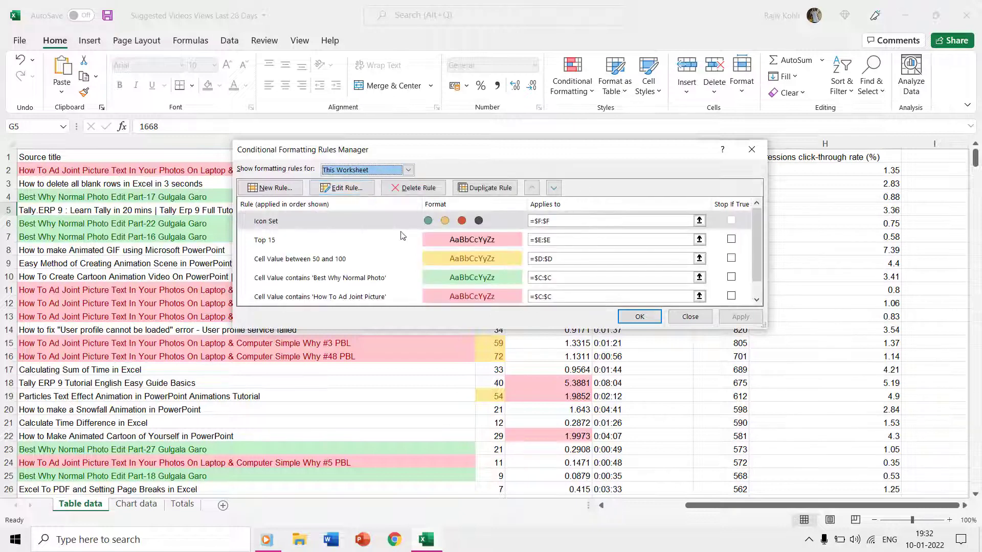
{"action": "left_click", "coordinate": [364, 228]}
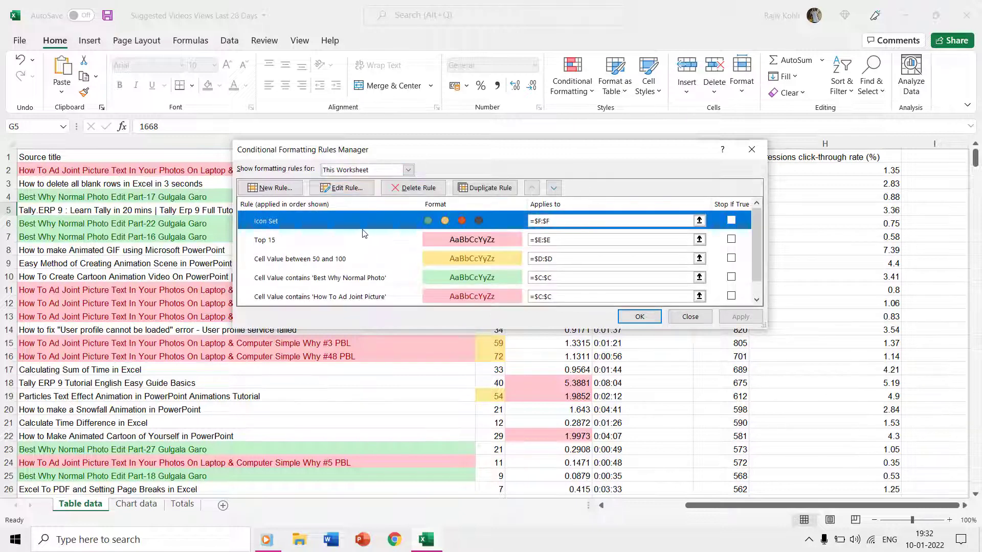
{"action": "left_click", "coordinate": [416, 188]}
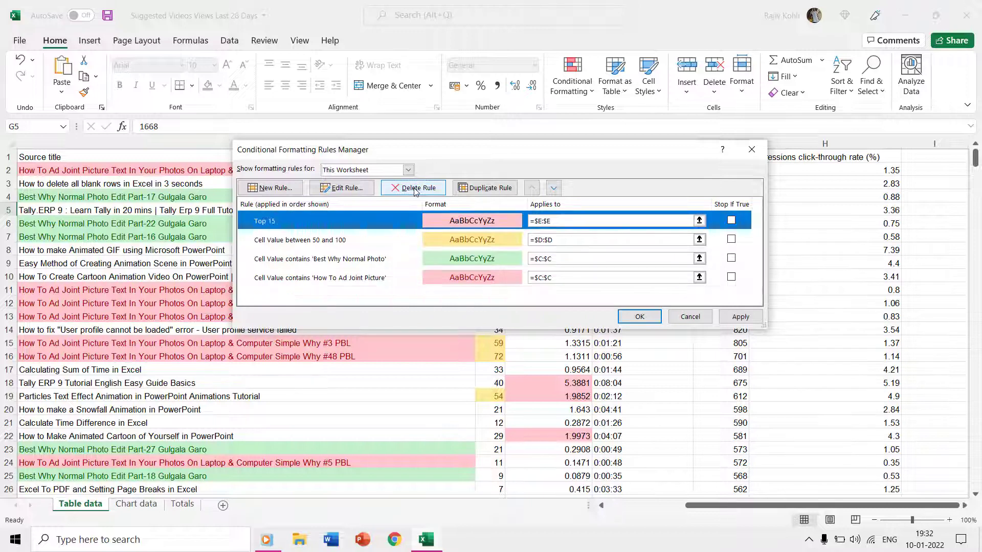
{"action": "left_click", "coordinate": [636, 317]}
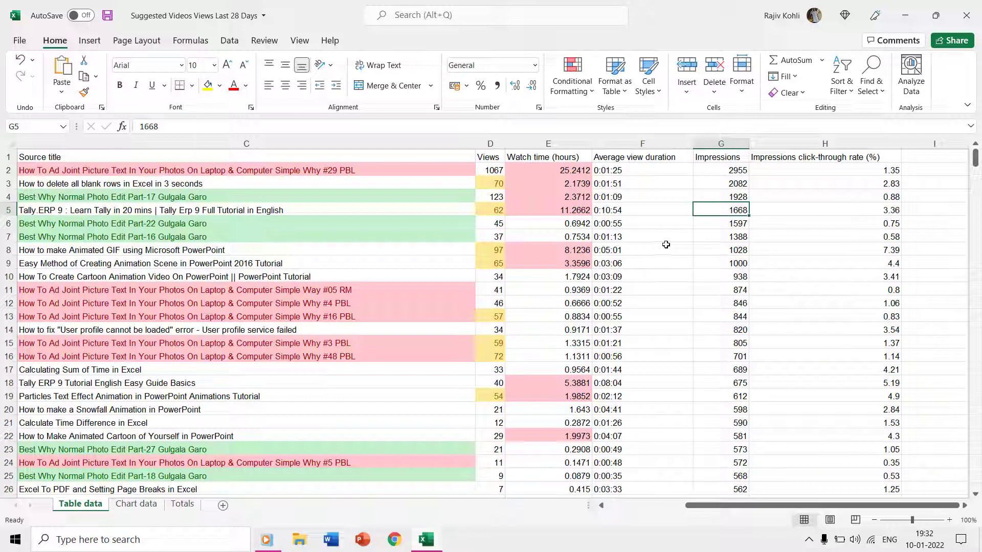
Step: Apply a Duplicate Values highlight rule to column H, briefly previewing unique values first
{"action": "left_click", "coordinate": [797, 144]}
{"action": "left_click", "coordinate": [576, 87]}
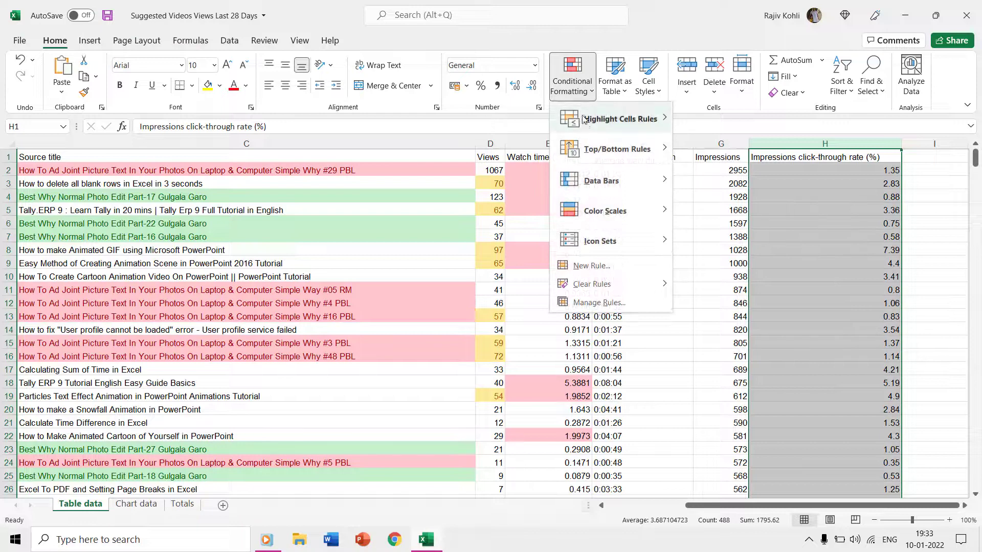
{"action": "mouse_move", "coordinate": [583, 119]}
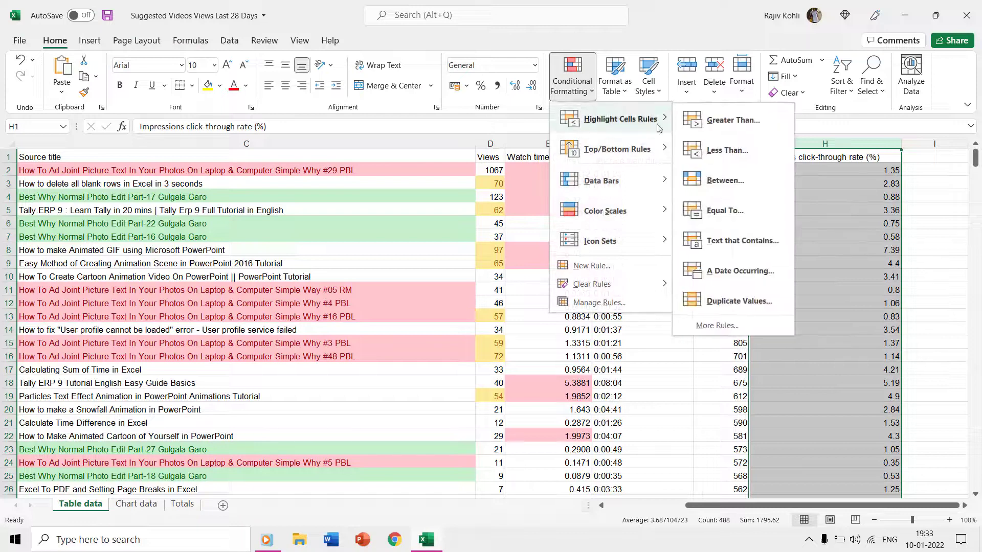
{"action": "left_click", "coordinate": [732, 301]}
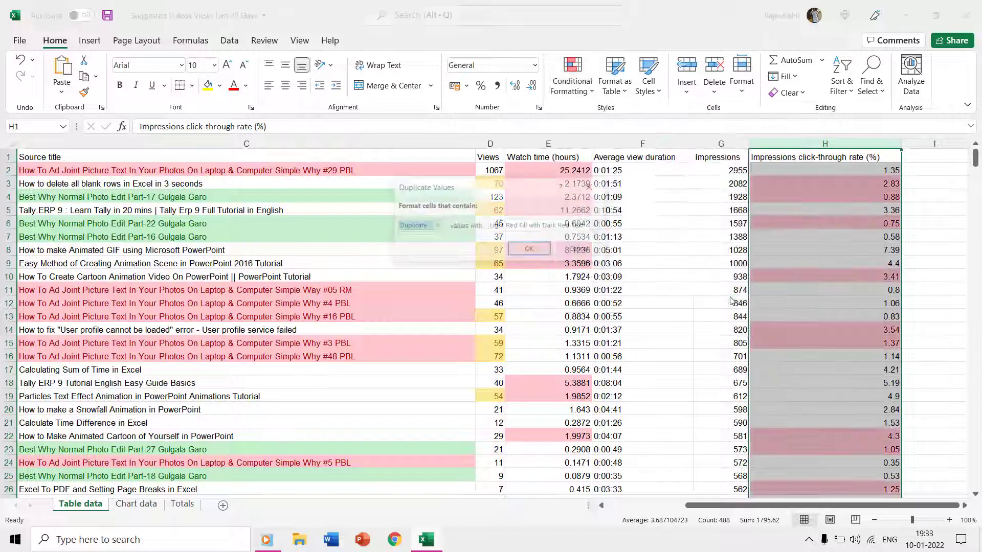
{"action": "left_click", "coordinate": [512, 227]}
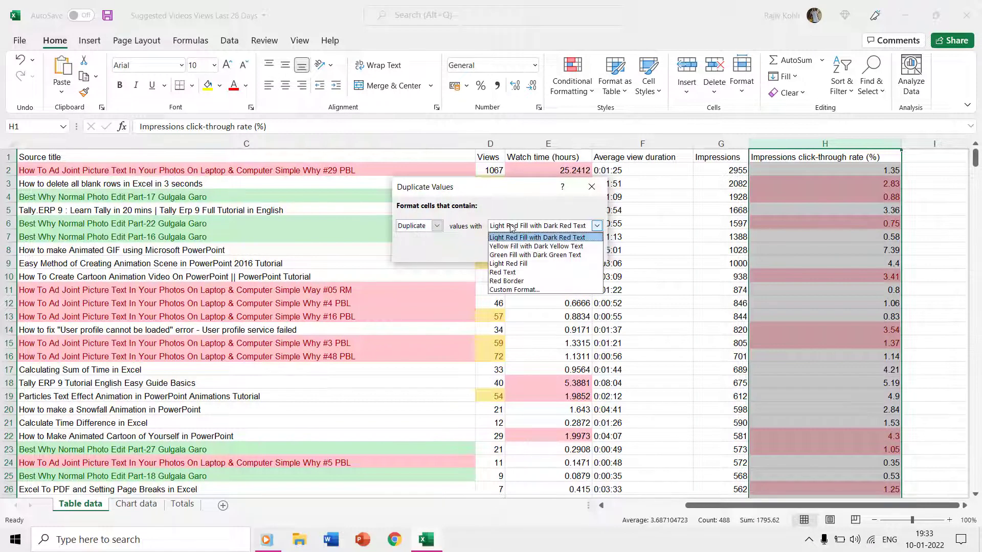
{"action": "left_click", "coordinate": [422, 227]}
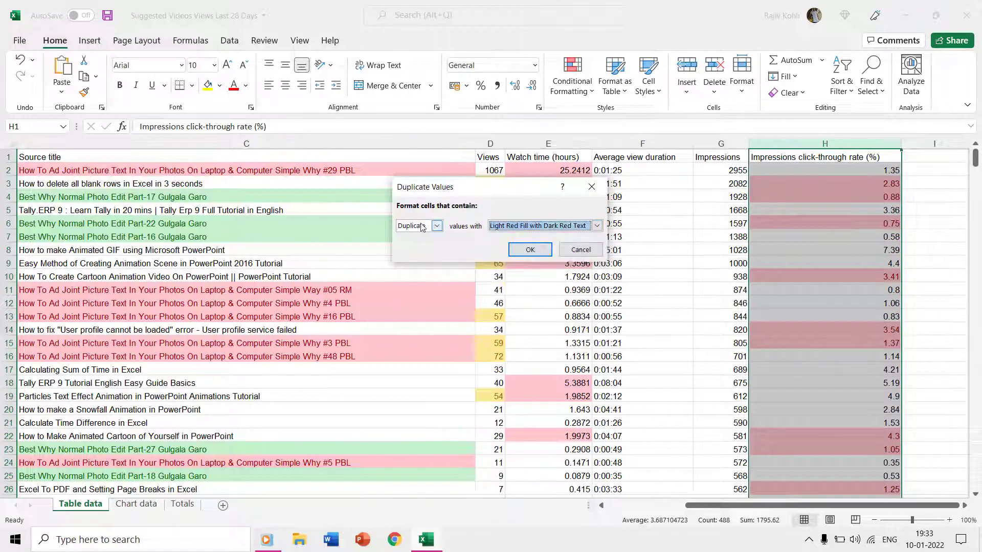
{"action": "left_click", "coordinate": [423, 227]}
{"action": "left_click", "coordinate": [415, 246]}
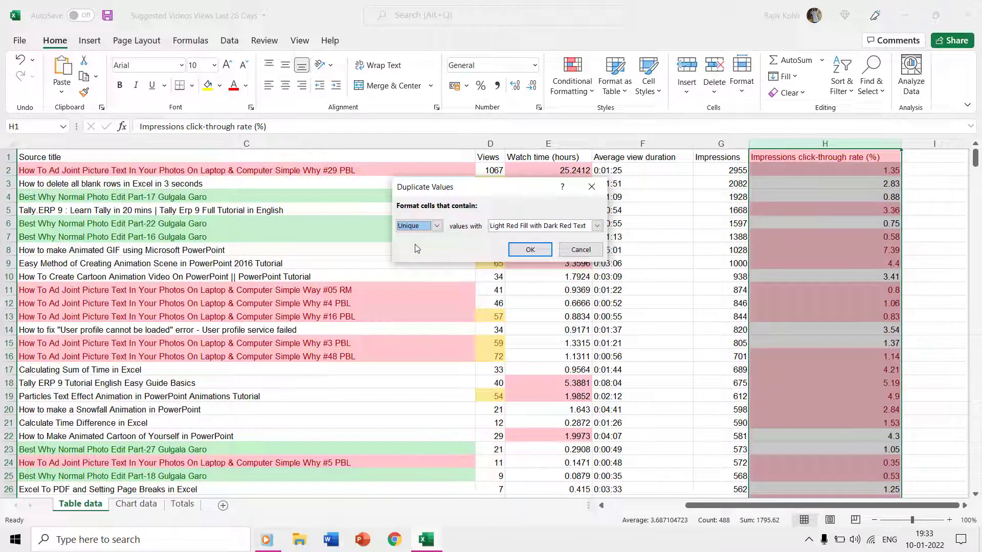
{"action": "left_click", "coordinate": [419, 228]}
Step: Give the duplicate rule a custom light peach fill and apply it to column H
{"action": "left_click", "coordinate": [414, 237]}
{"action": "left_click", "coordinate": [528, 228]}
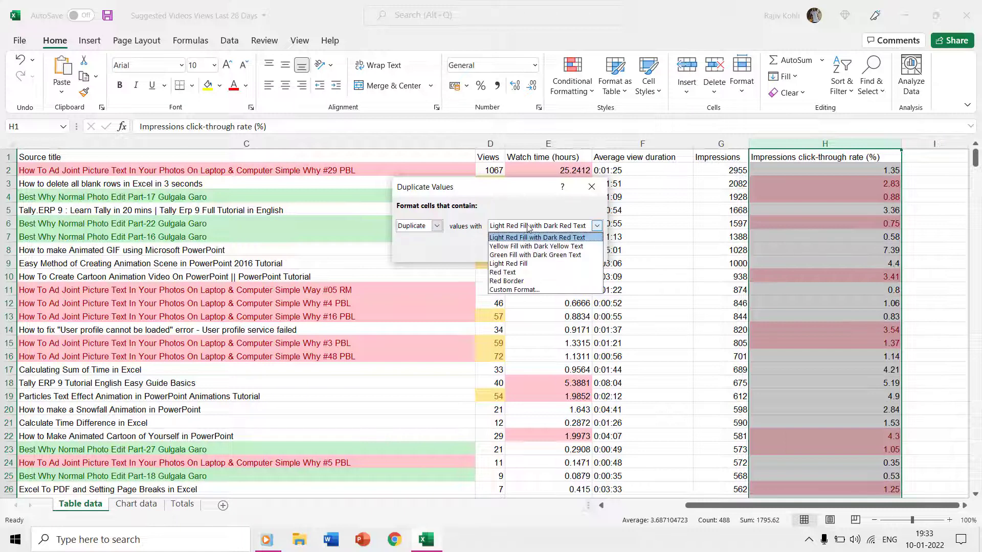
{"action": "left_click", "coordinate": [522, 290]}
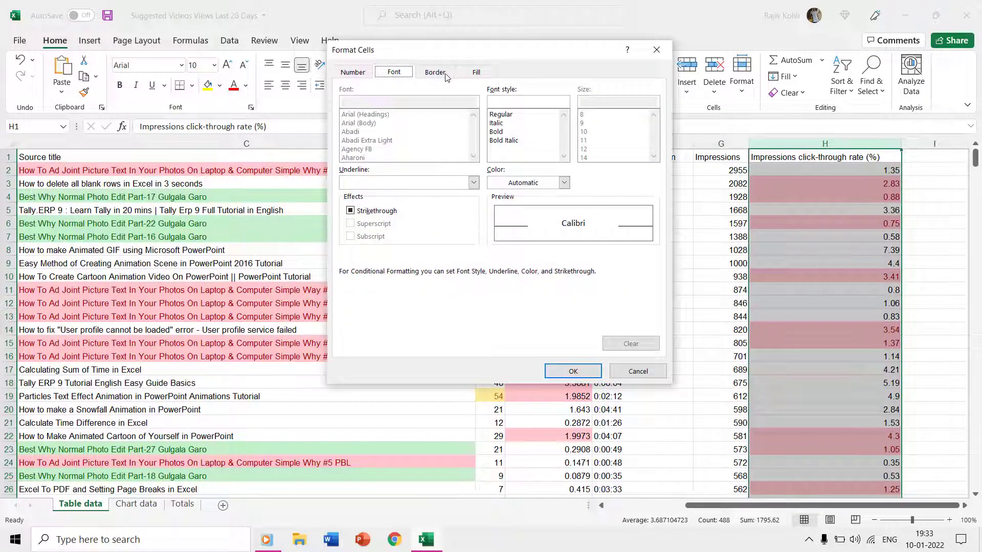
{"action": "left_click", "coordinate": [473, 73]}
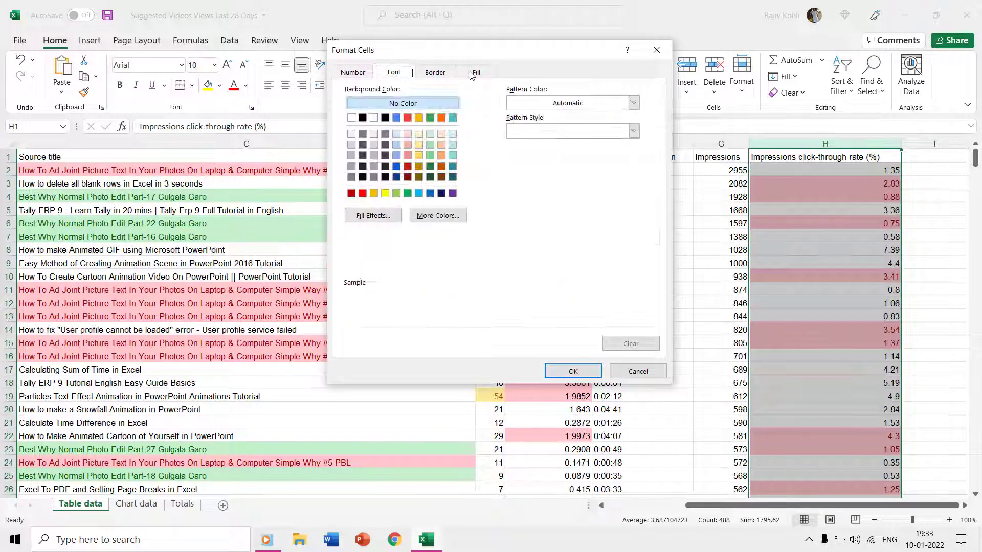
{"action": "left_click", "coordinate": [442, 134]}
{"action": "left_click", "coordinate": [574, 375]}
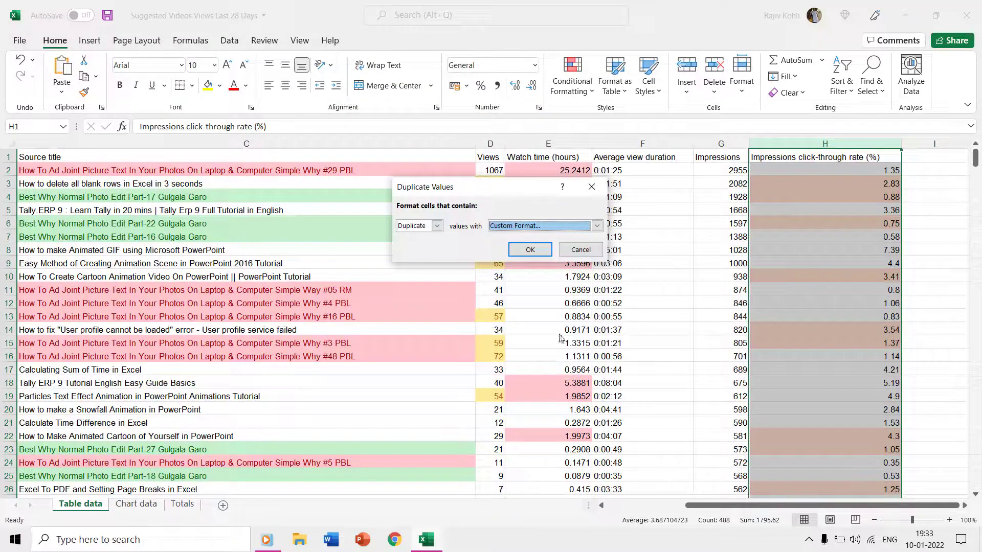
{"action": "left_click", "coordinate": [529, 249]}
{"action": "left_click", "coordinate": [797, 237]}
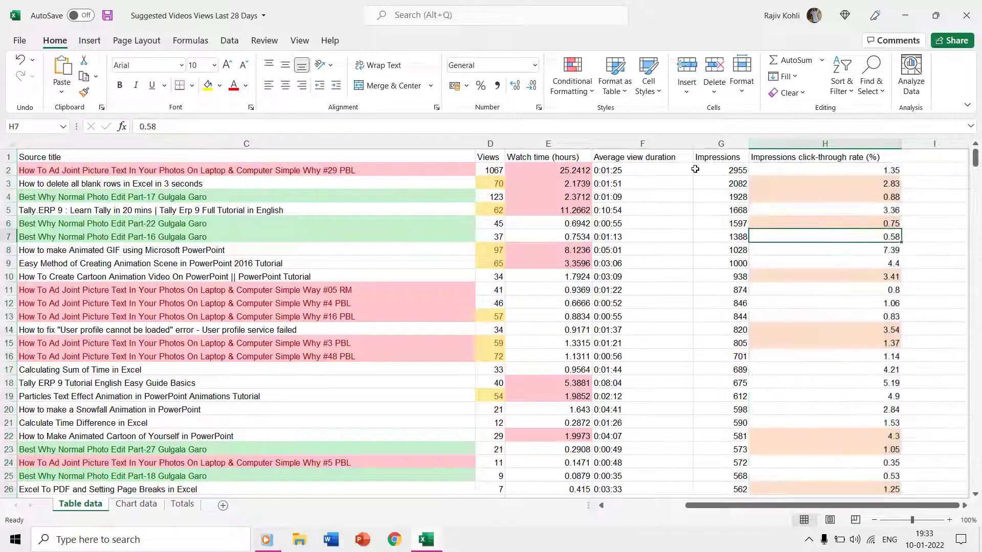
Step: In a New Formatting Rule, browse the rule types and choose 'Format only unique or duplicate values'
{"action": "left_click", "coordinate": [583, 83]}
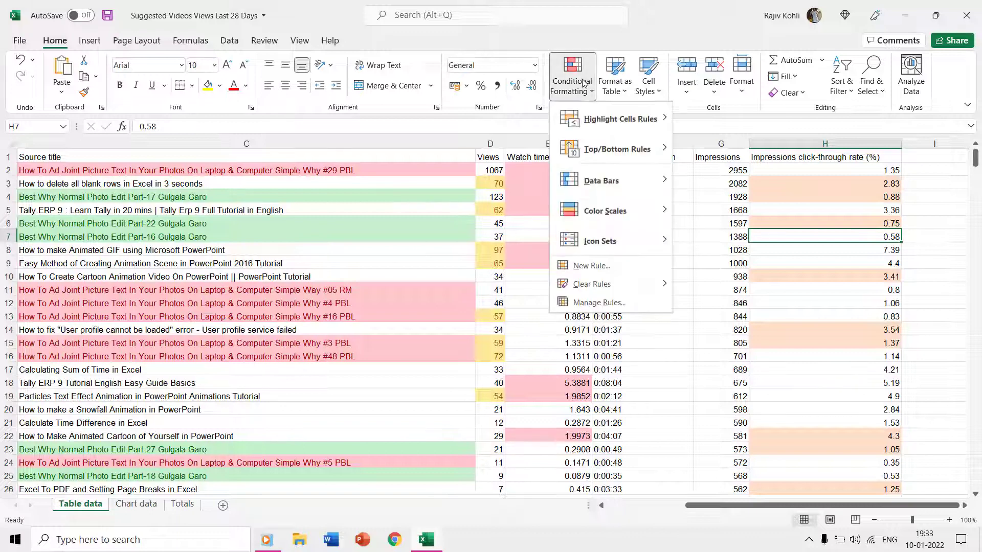
{"action": "left_click", "coordinate": [589, 266]}
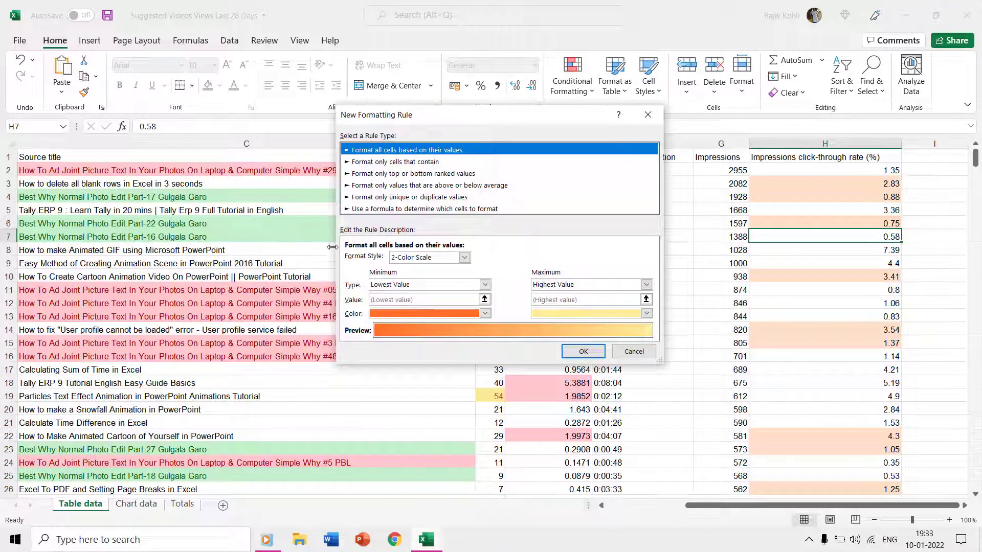
{"action": "left_click", "coordinate": [371, 161]}
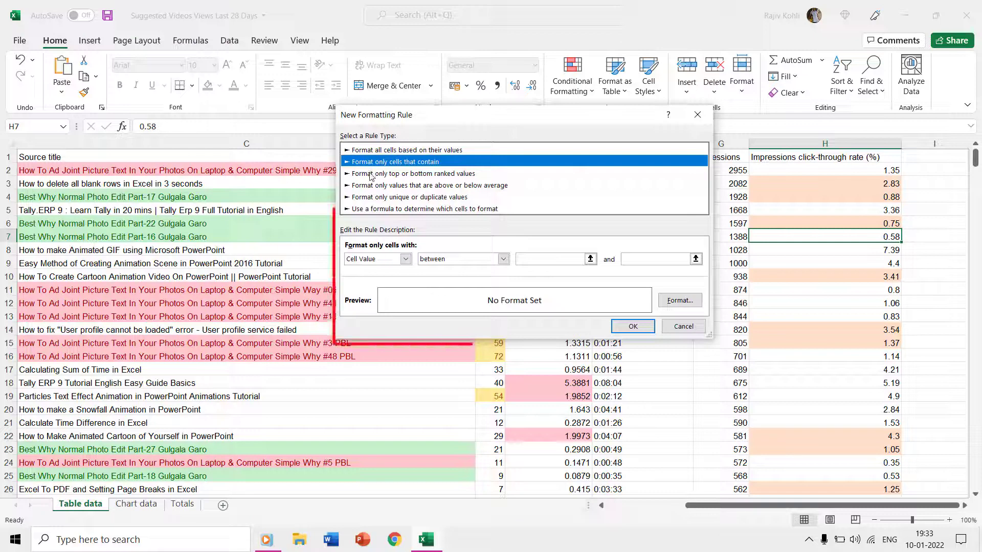
{"action": "left_click", "coordinate": [371, 174]}
{"action": "left_click", "coordinate": [370, 187]}
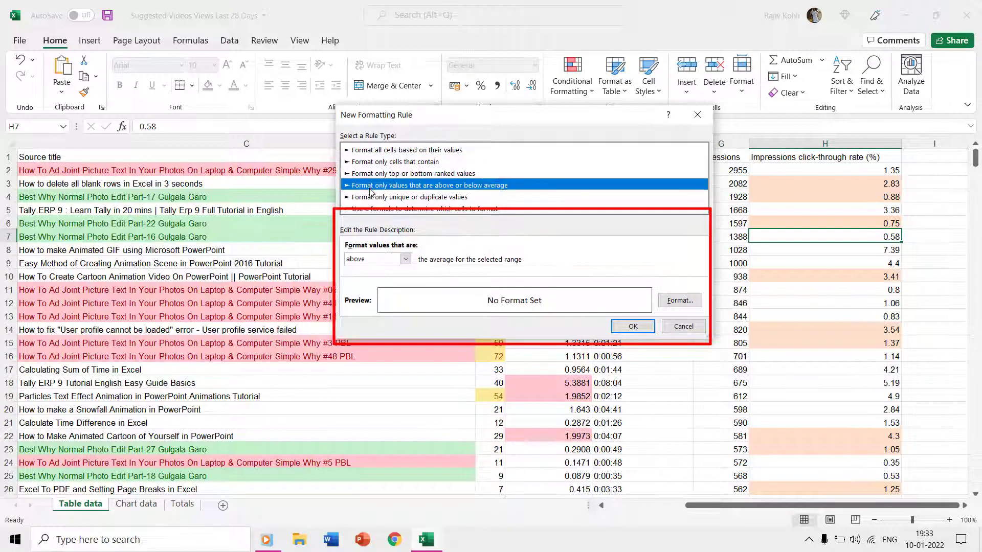
{"action": "left_click", "coordinate": [371, 198]}
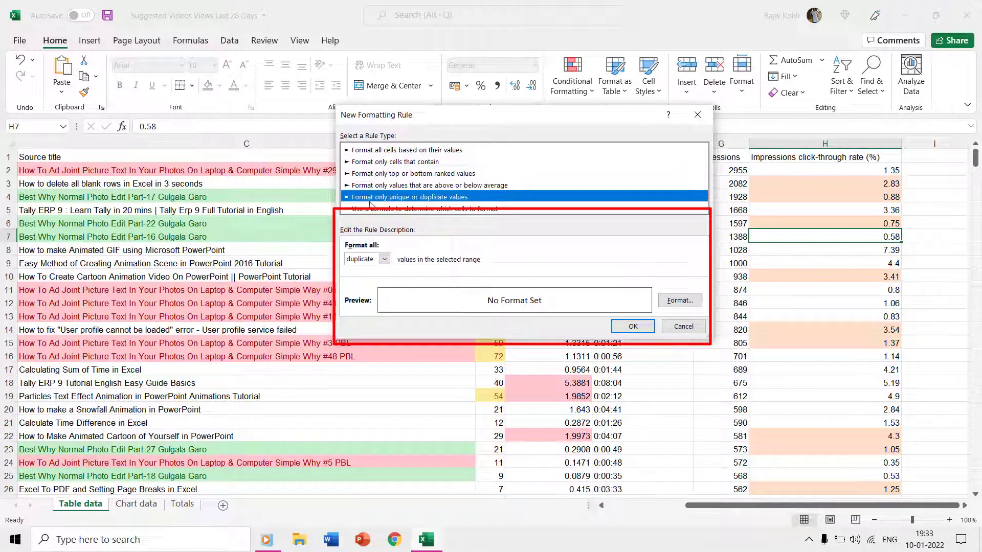
{"action": "left_click", "coordinate": [374, 150]}
{"action": "left_click", "coordinate": [374, 161]}
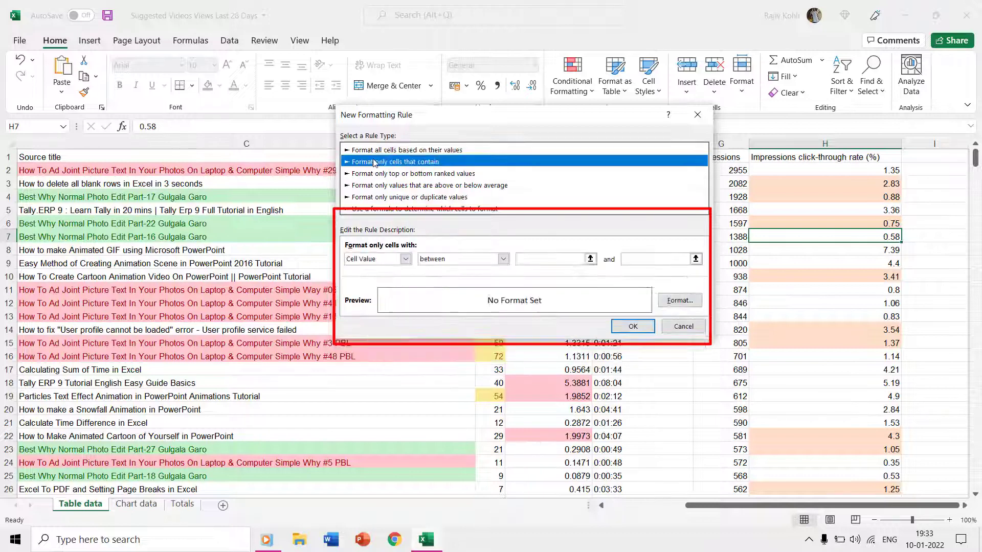
{"action": "left_click", "coordinate": [375, 174]}
{"action": "left_click", "coordinate": [377, 187]}
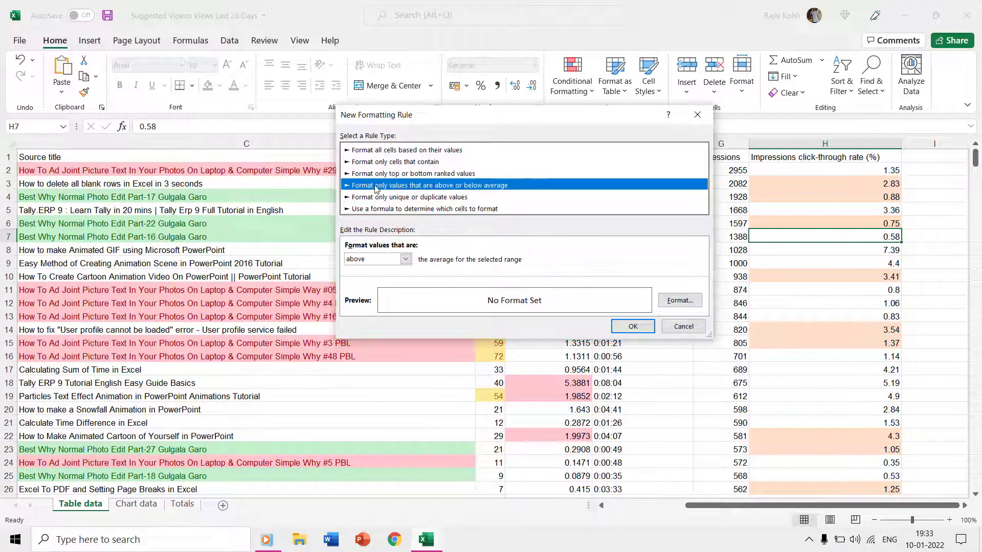
{"action": "left_click", "coordinate": [376, 198]}
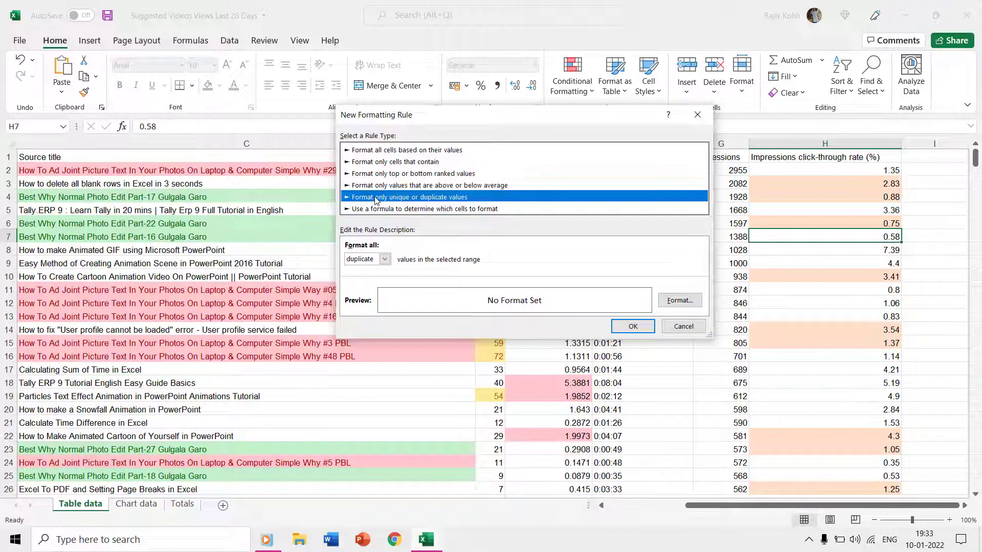